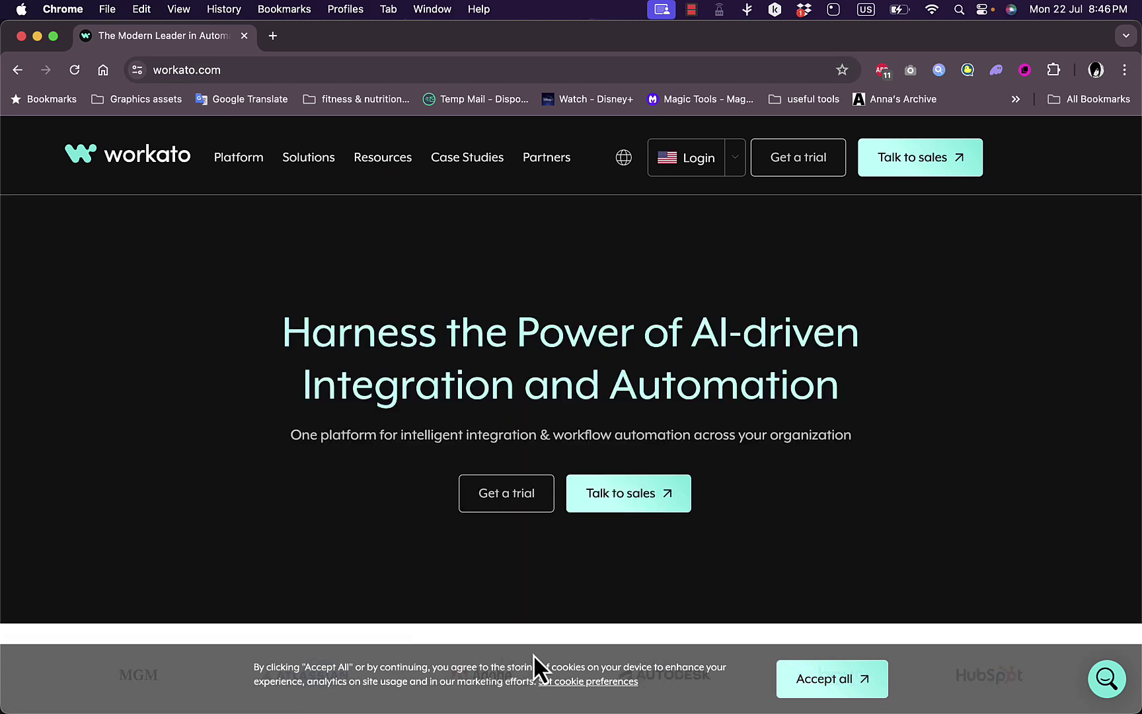
{"action": "scroll", "coordinate": [589, 375], "scroll_direction": "down", "scroll_amount": 1}
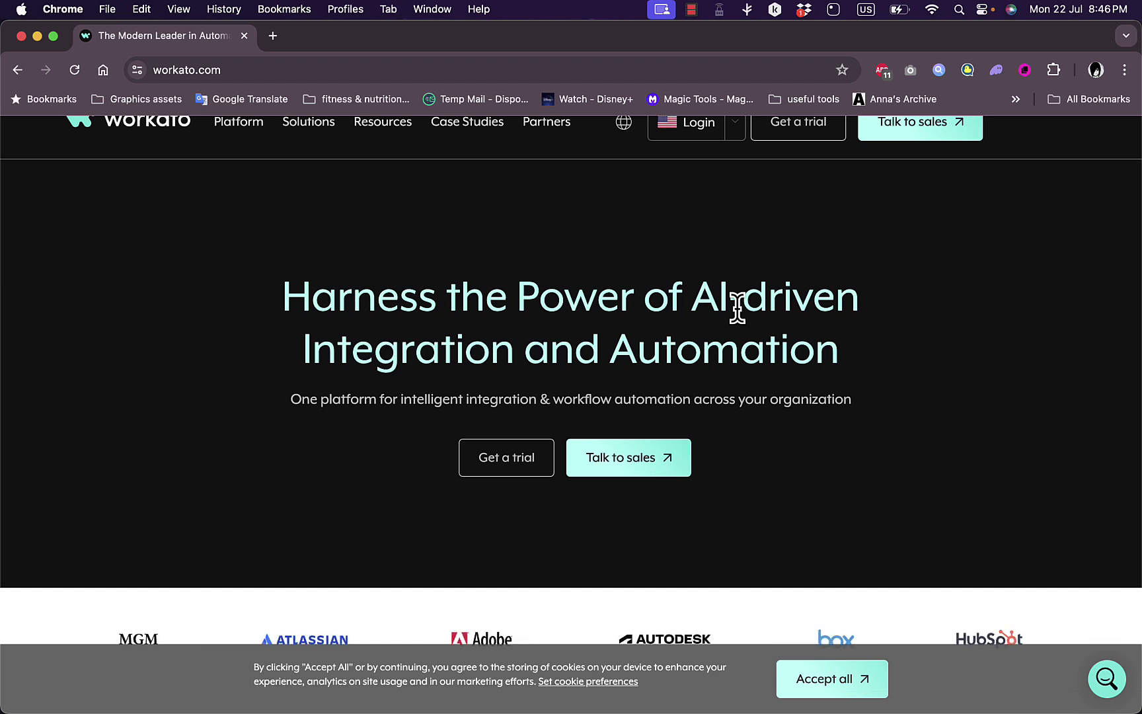
{"action": "scroll", "coordinate": [585, 333], "scroll_direction": "down", "scroll_amount": 4}
{"action": "scroll", "coordinate": [585, 334], "scroll_direction": "down", "scroll_amount": 4}
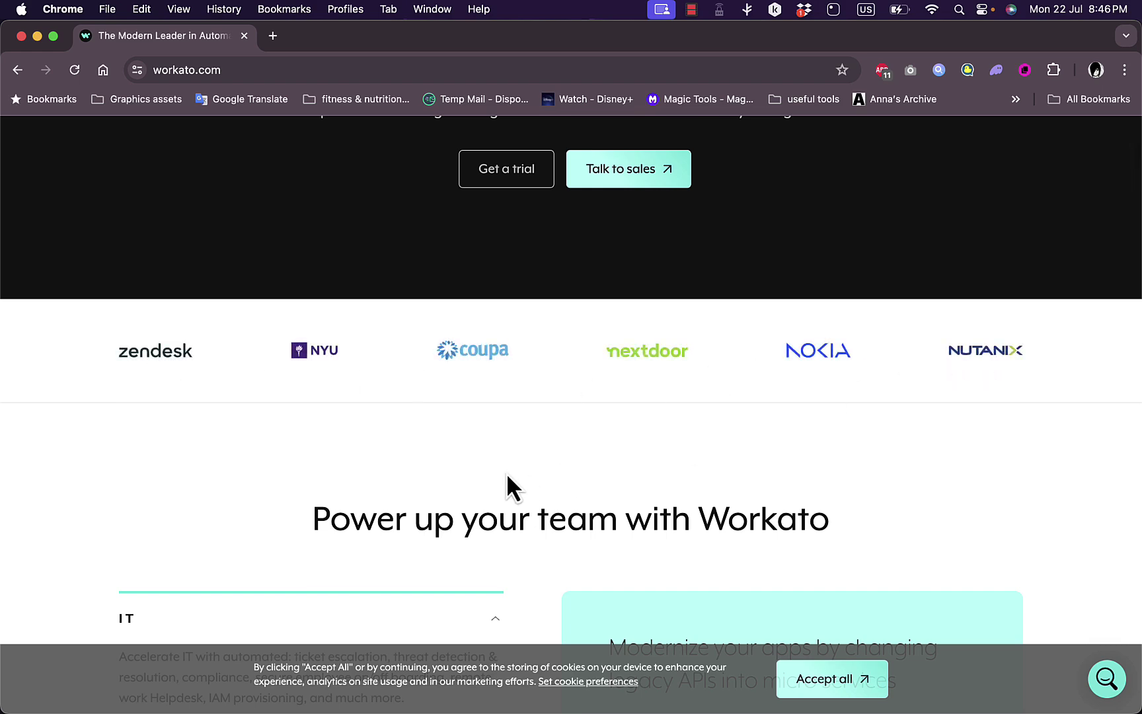
{"action": "scroll", "coordinate": [506, 474], "scroll_direction": "down", "scroll_amount": 1}
{"action": "scroll", "coordinate": [506, 472], "scroll_direction": "down", "scroll_amount": 3}
{"action": "scroll", "coordinate": [506, 472], "scroll_direction": "down", "scroll_amount": 3}
{"action": "scroll", "coordinate": [505, 473], "scroll_direction": "down", "scroll_amount": 2}
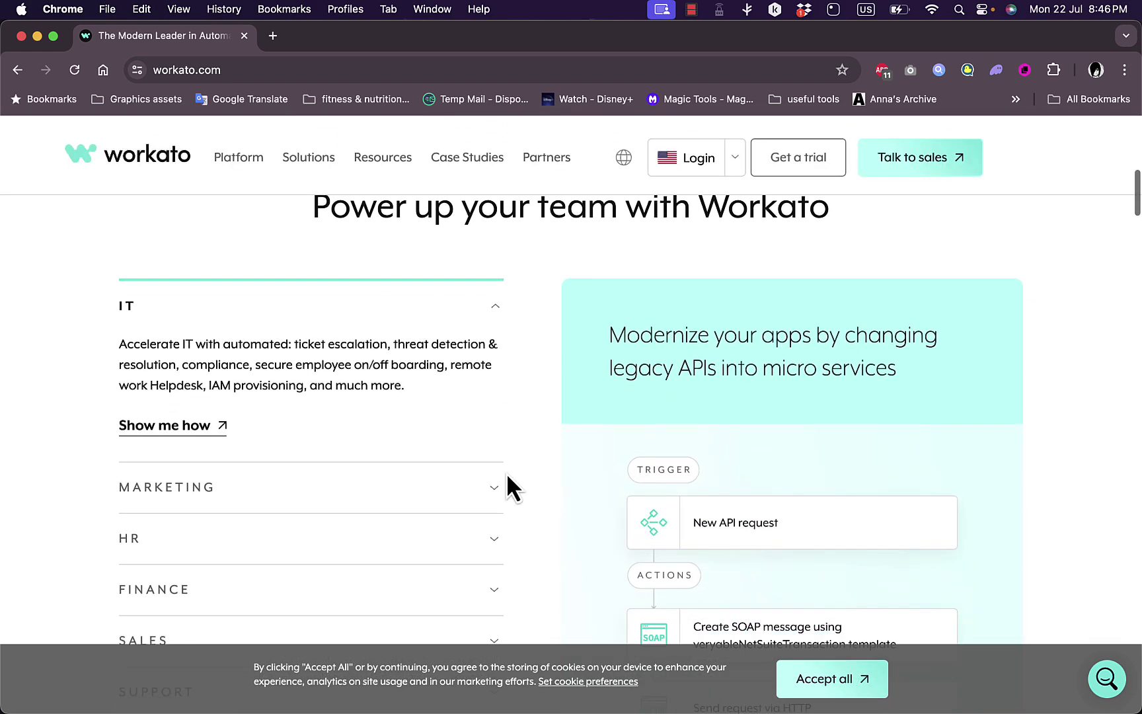
{"action": "scroll", "coordinate": [506, 473], "scroll_direction": "down", "scroll_amount": 2}
{"action": "scroll", "coordinate": [506, 487], "scroll_direction": "down", "scroll_amount": 1}
{"action": "scroll", "coordinate": [506, 265], "scroll_direction": "up", "scroll_amount": 2}
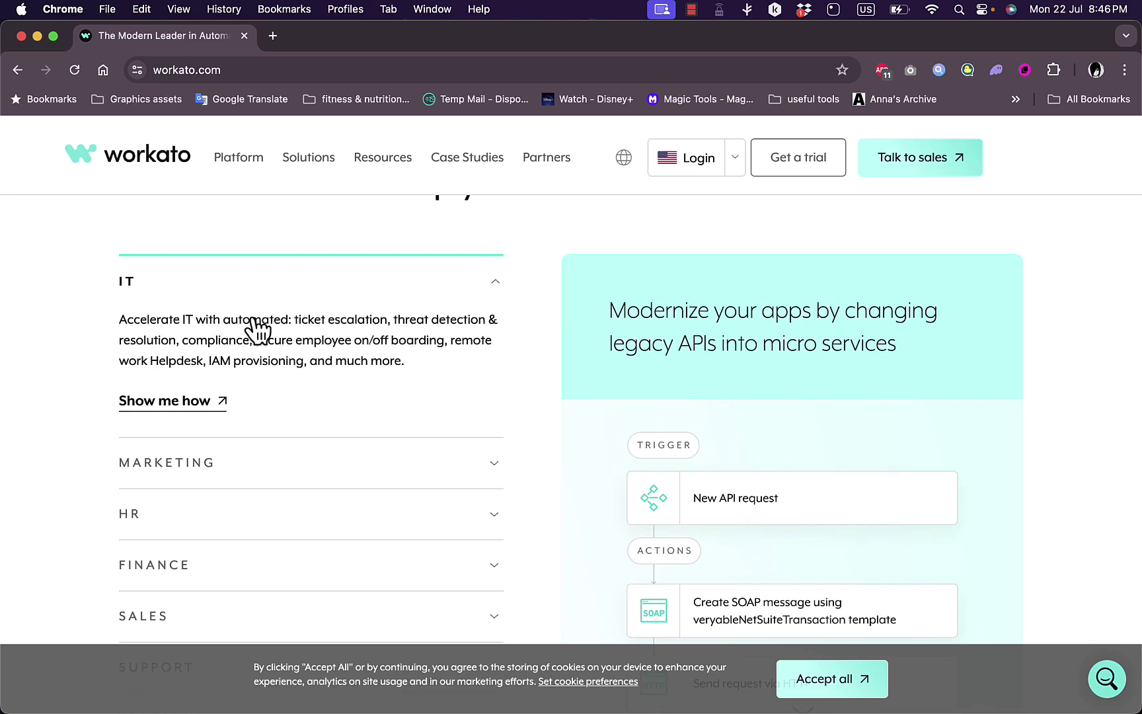
{"action": "scroll", "coordinate": [479, 347], "scroll_direction": "down", "scroll_amount": 3}
{"action": "scroll", "coordinate": [478, 347], "scroll_direction": "down", "scroll_amount": 3}
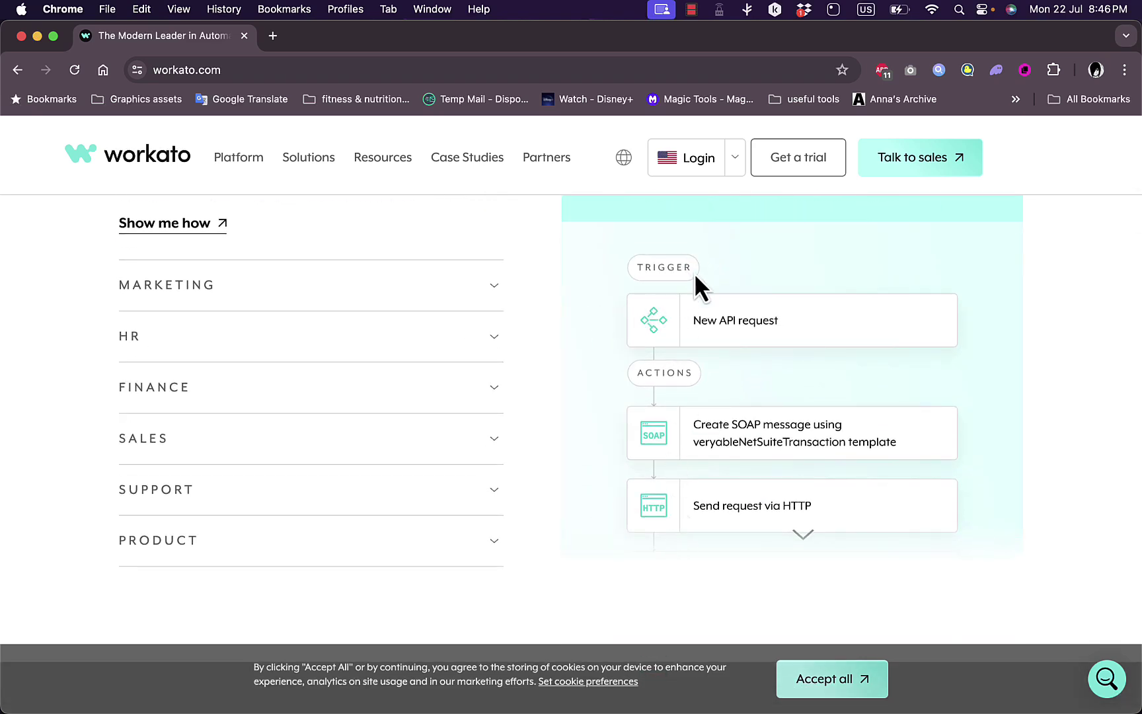
Expand the Marketing, HR, Finance and Sales use cases under 'Power up your team with Workato'
{"action": "left_click", "coordinate": [494, 285]}
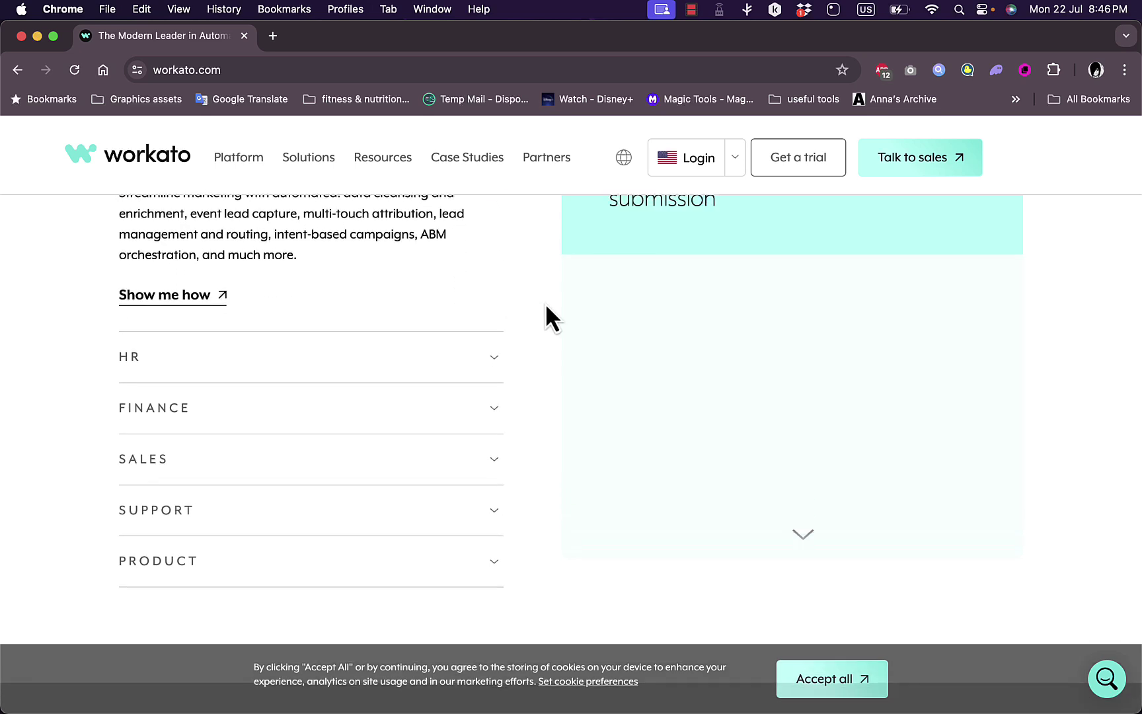
{"action": "left_click", "coordinate": [401, 482]}
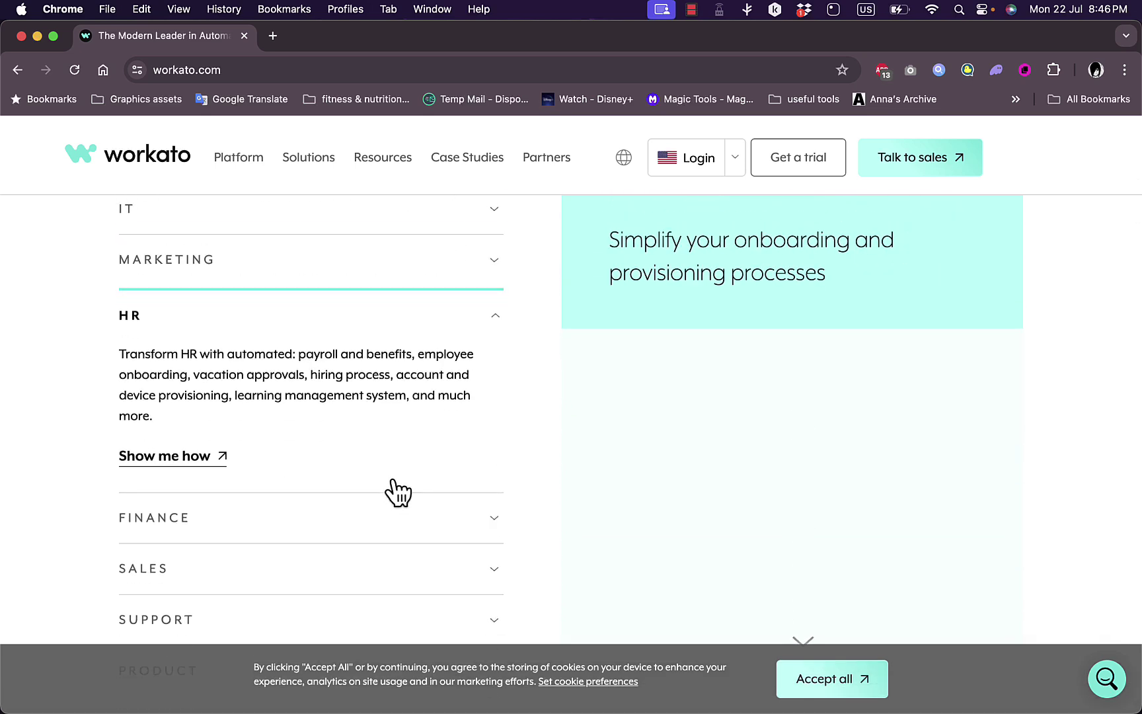
{"action": "left_click", "coordinate": [384, 511]}
{"action": "left_click", "coordinate": [307, 579]}
{"action": "scroll", "coordinate": [307, 580], "scroll_direction": "down", "scroll_amount": 5}
{"action": "scroll", "coordinate": [307, 580], "scroll_direction": "down", "scroll_amount": 3}
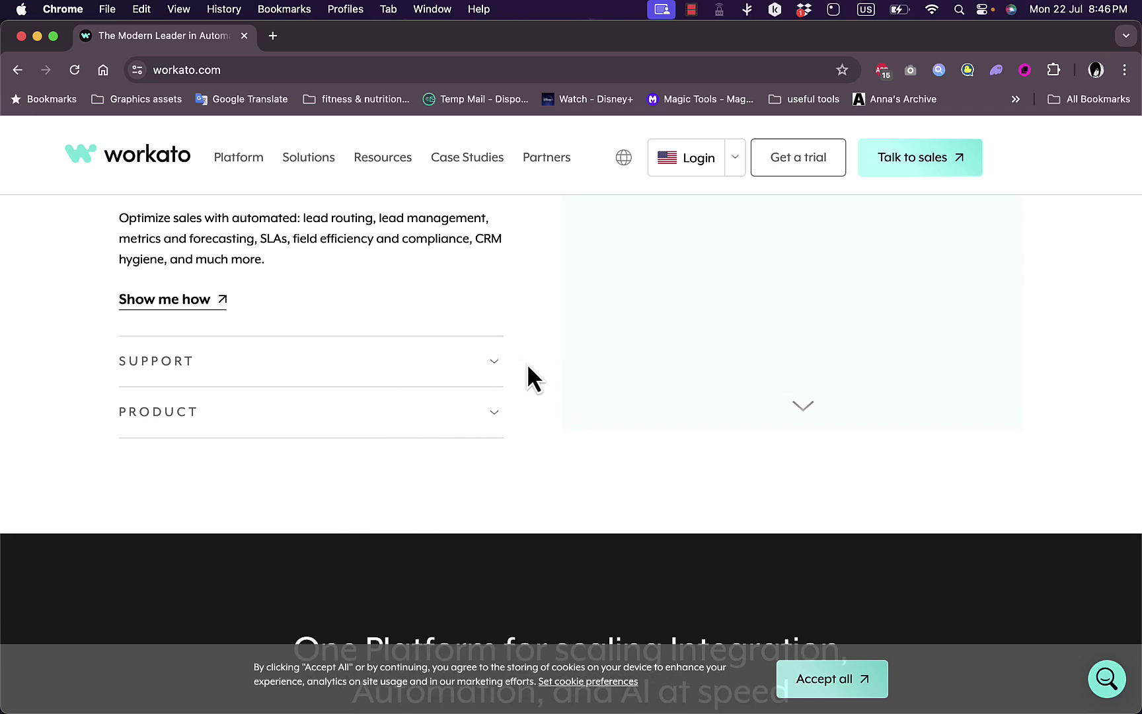
{"action": "scroll", "coordinate": [527, 375], "scroll_direction": "down", "scroll_amount": 5}
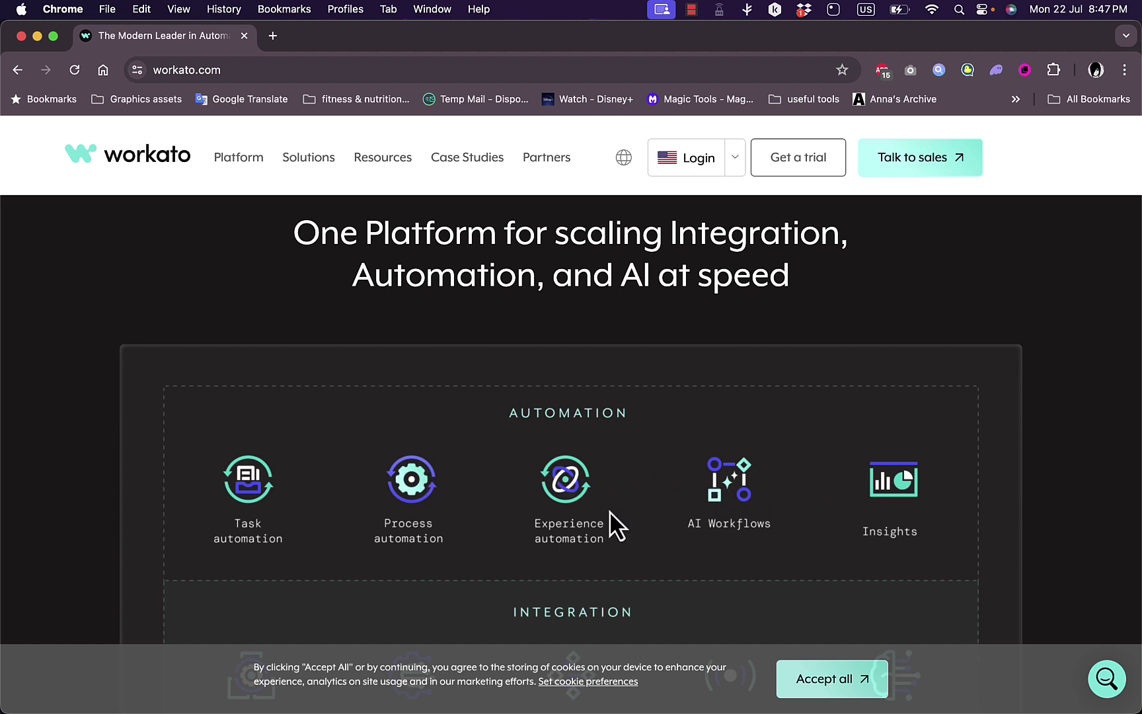
{"action": "scroll", "coordinate": [610, 512], "scroll_direction": "down", "scroll_amount": 3}
{"action": "scroll", "coordinate": [610, 511], "scroll_direction": "down", "scroll_amount": 2}
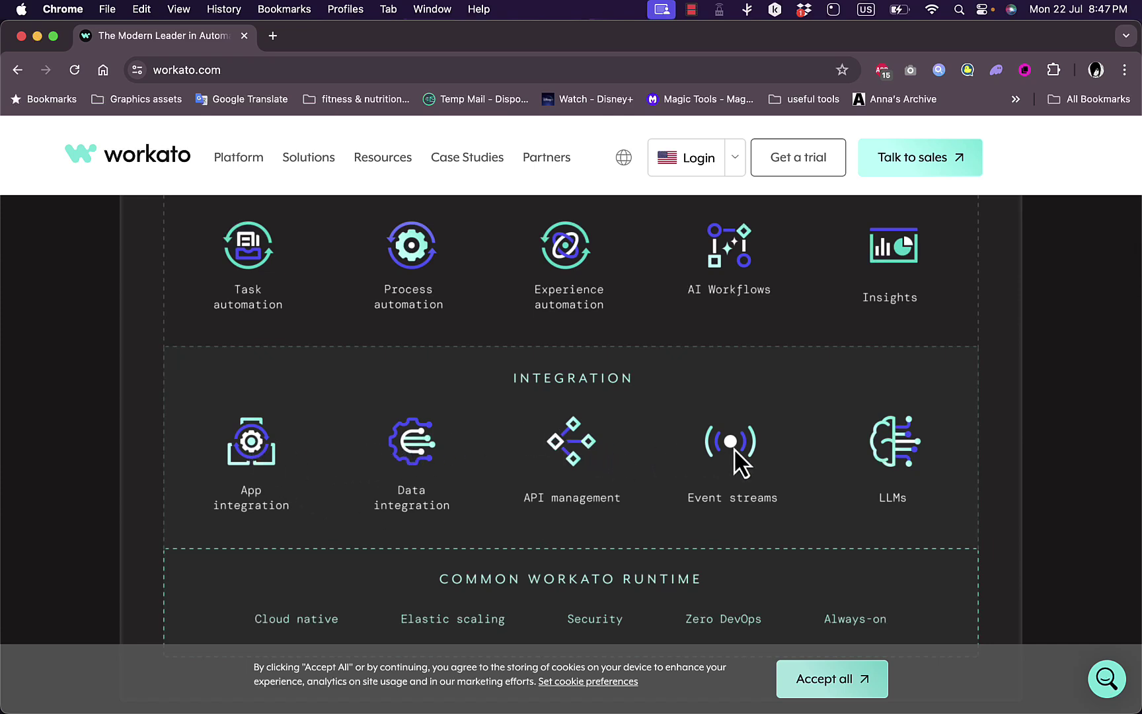
{"action": "scroll", "coordinate": [455, 312], "scroll_direction": "up", "scroll_amount": 3}
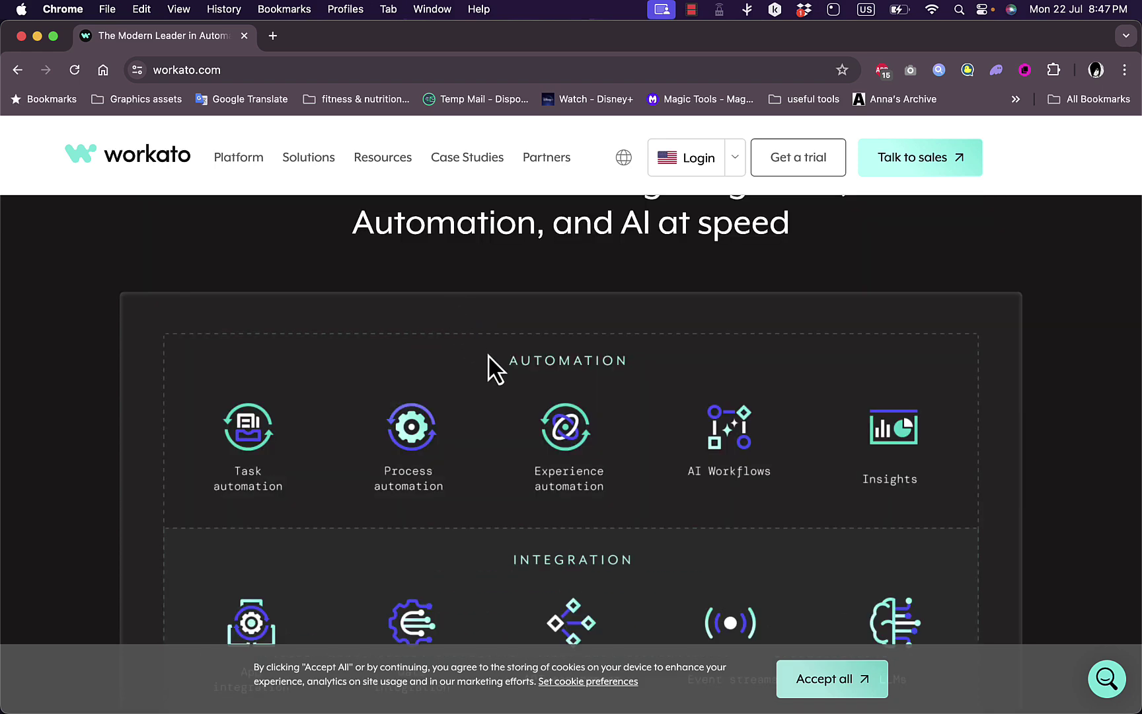
{"action": "scroll", "coordinate": [404, 479], "scroll_direction": "down", "scroll_amount": 2}
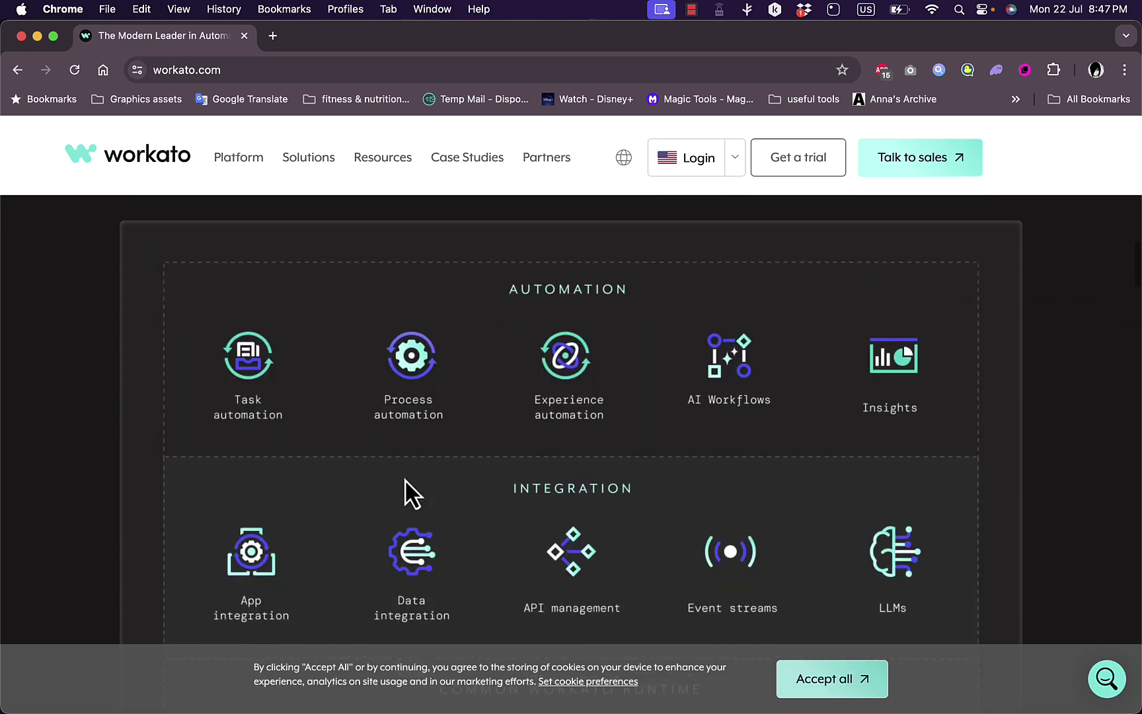
{"action": "scroll", "coordinate": [480, 483], "scroll_direction": "down", "scroll_amount": 5}
{"action": "scroll", "coordinate": [480, 483], "scroll_direction": "down", "scroll_amount": 2}
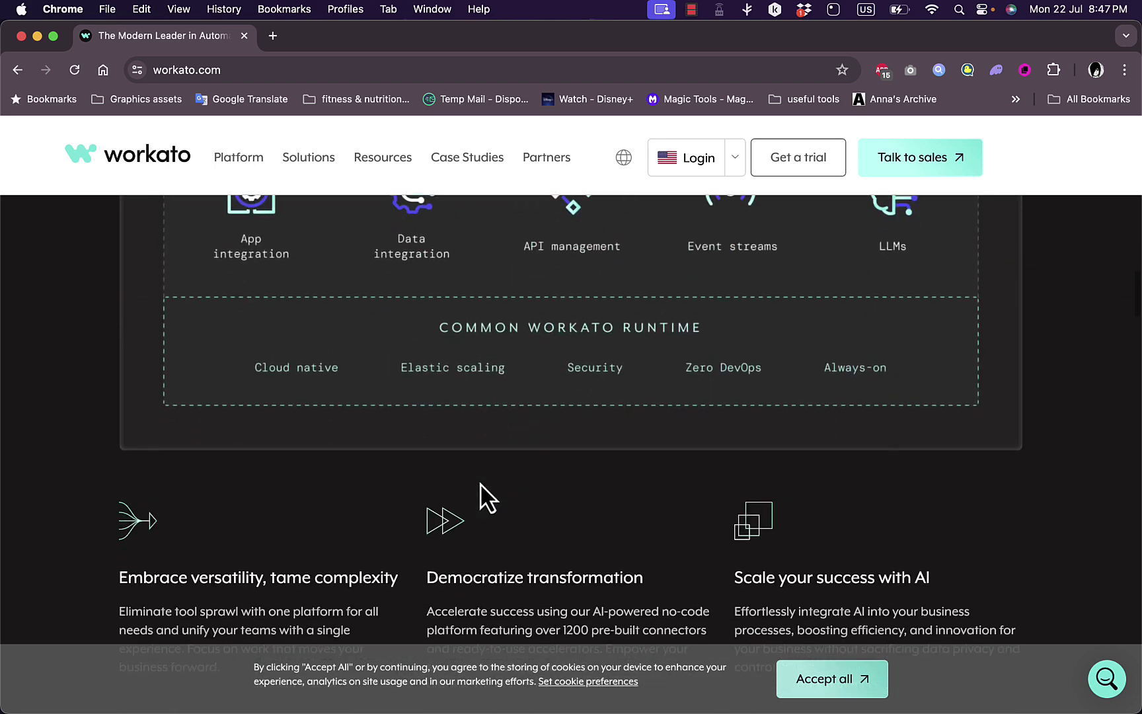
{"action": "scroll", "coordinate": [583, 501], "scroll_direction": "down", "scroll_amount": 5}
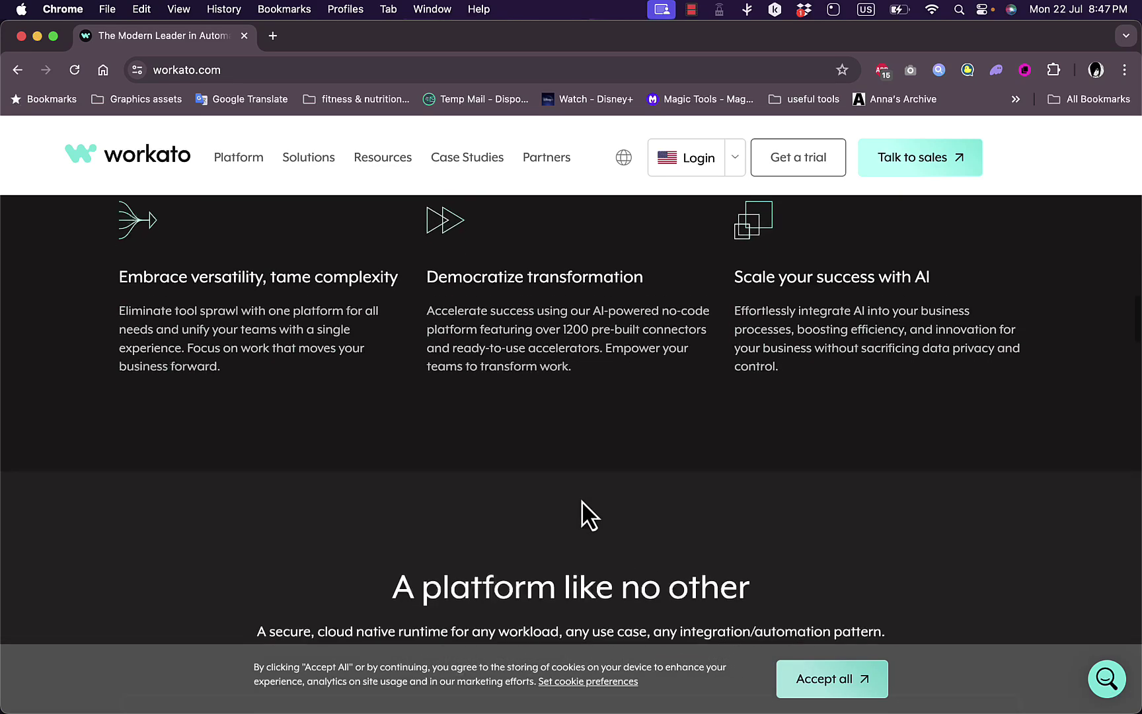
{"action": "scroll", "coordinate": [581, 501], "scroll_direction": "down", "scroll_amount": 3}
{"action": "scroll", "coordinate": [582, 501], "scroll_direction": "down", "scroll_amount": 3}
{"action": "scroll", "coordinate": [581, 501], "scroll_direction": "down", "scroll_amount": 4}
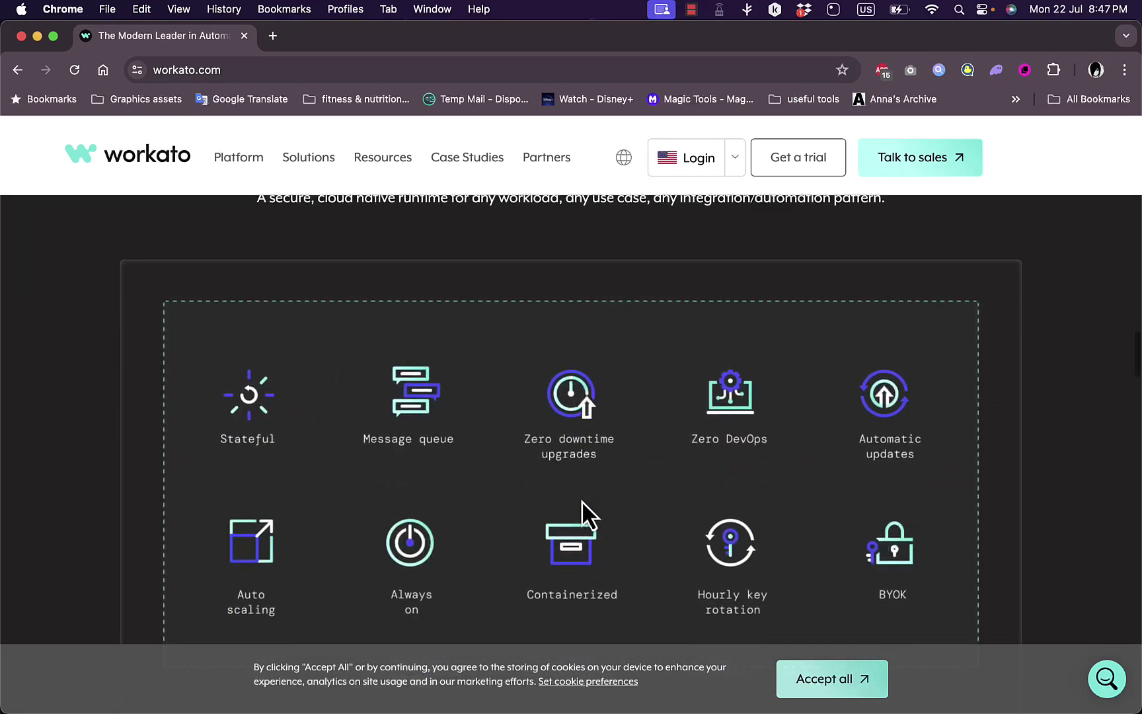
{"action": "scroll", "coordinate": [581, 501], "scroll_direction": "down", "scroll_amount": 5}
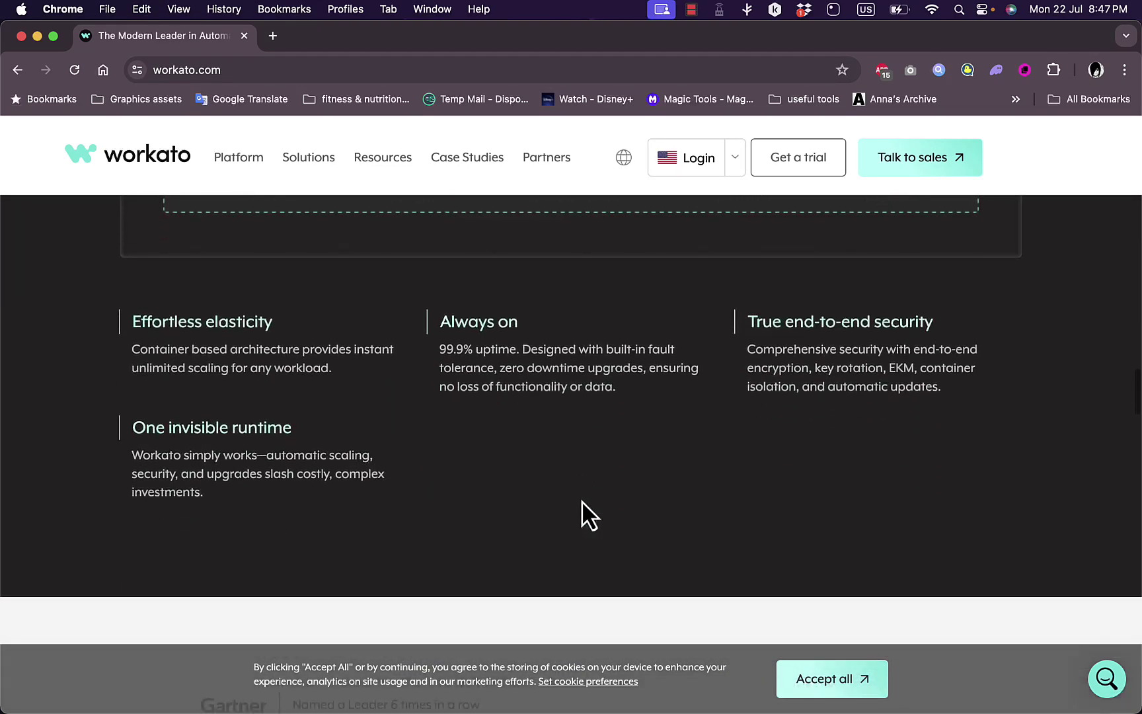
{"action": "scroll", "coordinate": [582, 501], "scroll_direction": "down", "scroll_amount": 2}
{"action": "scroll", "coordinate": [582, 501], "scroll_direction": "down", "scroll_amount": 5}
{"action": "scroll", "coordinate": [582, 501], "scroll_direction": "down", "scroll_amount": 2}
{"action": "scroll", "coordinate": [582, 501], "scroll_direction": "down", "scroll_amount": 2}
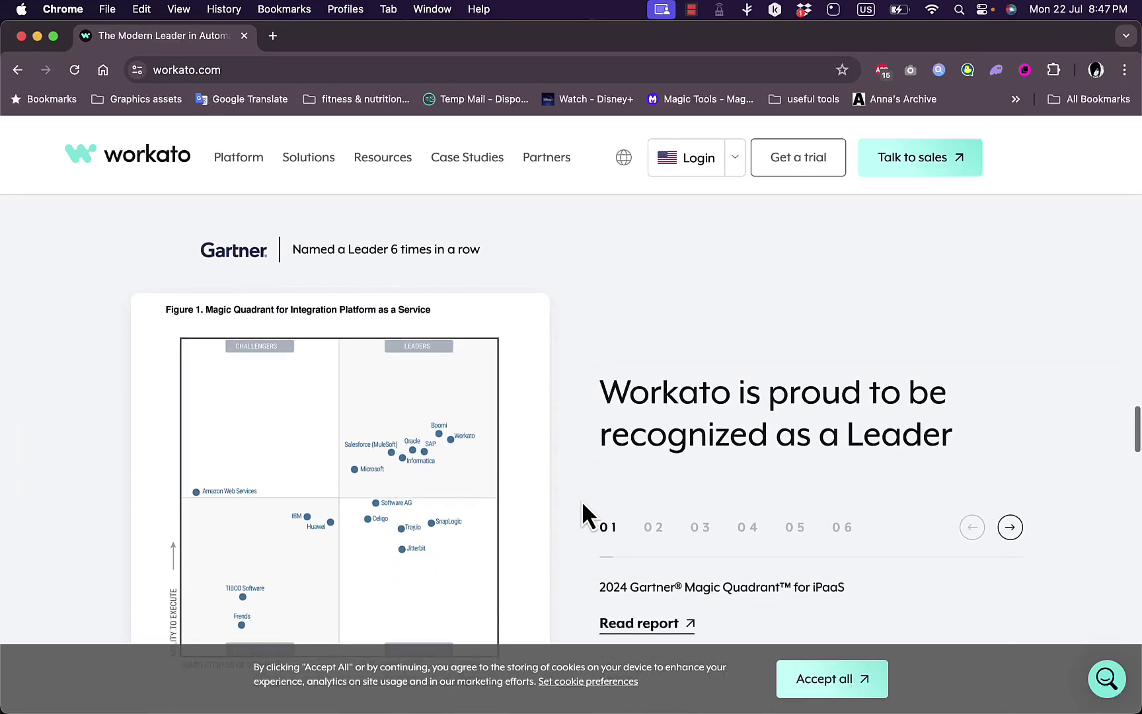
{"action": "scroll", "coordinate": [582, 500], "scroll_direction": "down", "scroll_amount": 3}
{"action": "scroll", "coordinate": [582, 501], "scroll_direction": "down", "scroll_amount": 8}
{"action": "scroll", "coordinate": [582, 516], "scroll_direction": "down", "scroll_amount": 4}
{"action": "scroll", "coordinate": [581, 515], "scroll_direction": "down", "scroll_amount": 4}
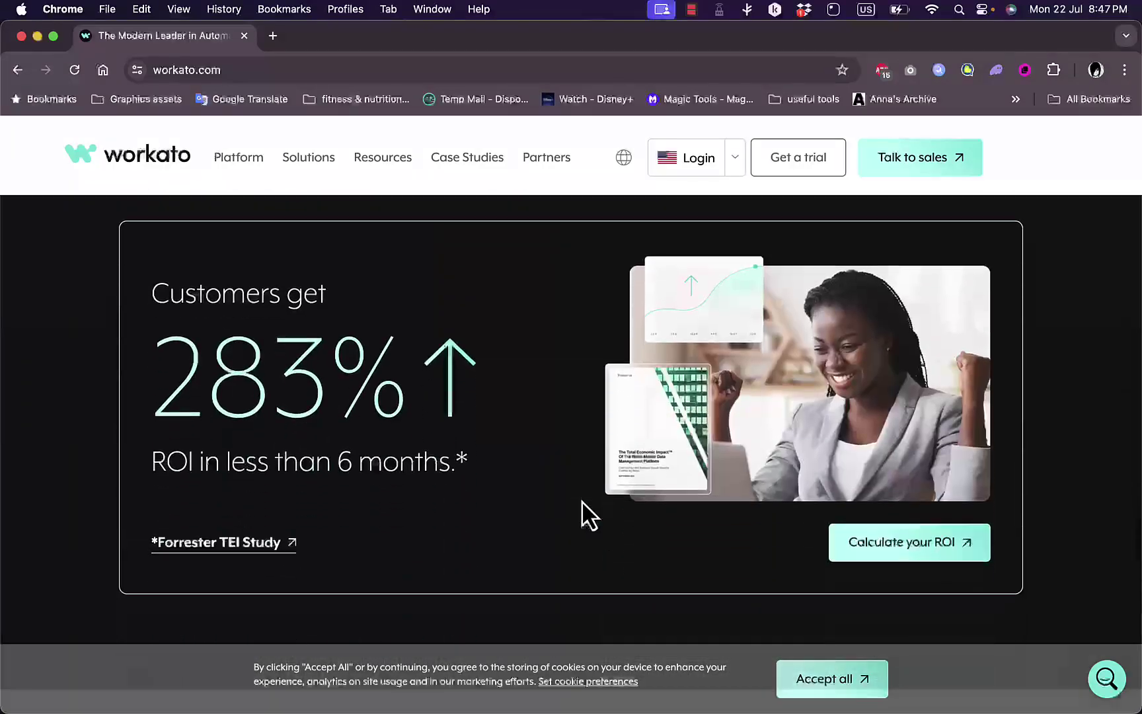
{"action": "scroll", "coordinate": [581, 515], "scroll_direction": "up", "scroll_amount": 6}
{"action": "scroll", "coordinate": [581, 515], "scroll_direction": "up", "scroll_amount": 6}
{"action": "scroll", "coordinate": [582, 515], "scroll_direction": "down", "scroll_amount": 10}
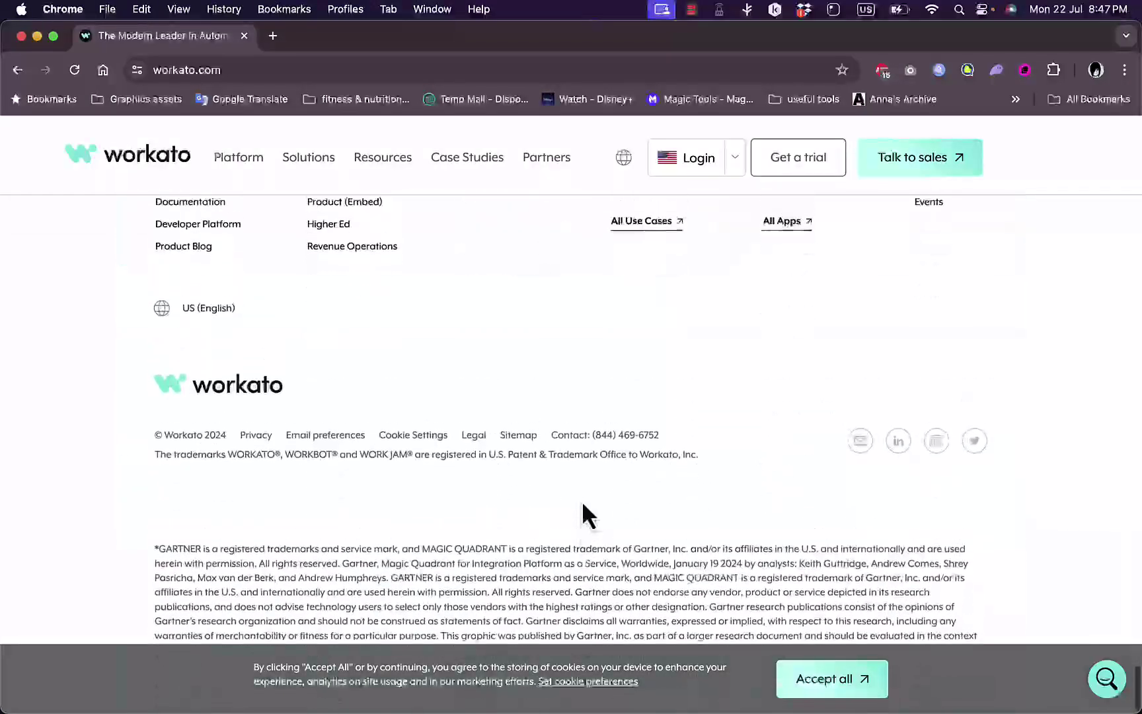
{"action": "scroll", "coordinate": [582, 514], "scroll_direction": "up", "scroll_amount": 8}
{"action": "scroll", "coordinate": [581, 515], "scroll_direction": "up", "scroll_amount": 12}
{"action": "scroll", "coordinate": [583, 501], "scroll_direction": "up", "scroll_amount": 5}
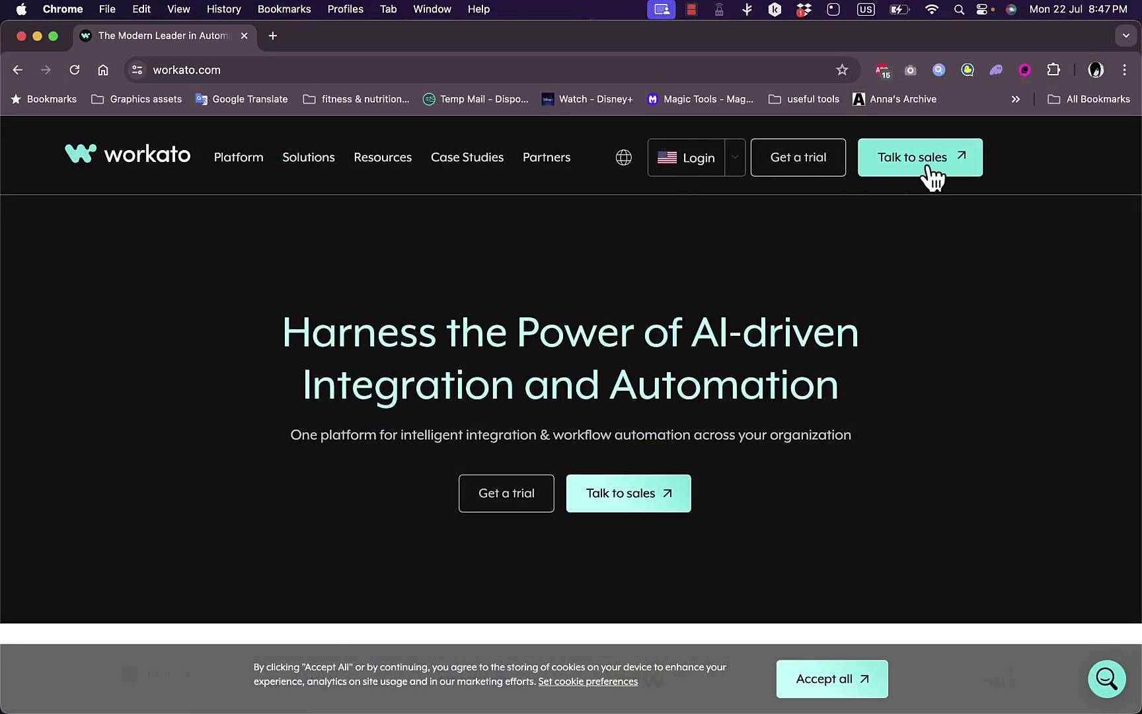
Bring up the free trial request form via 'Get a trial' in the header
{"action": "left_click", "coordinate": [808, 164]}
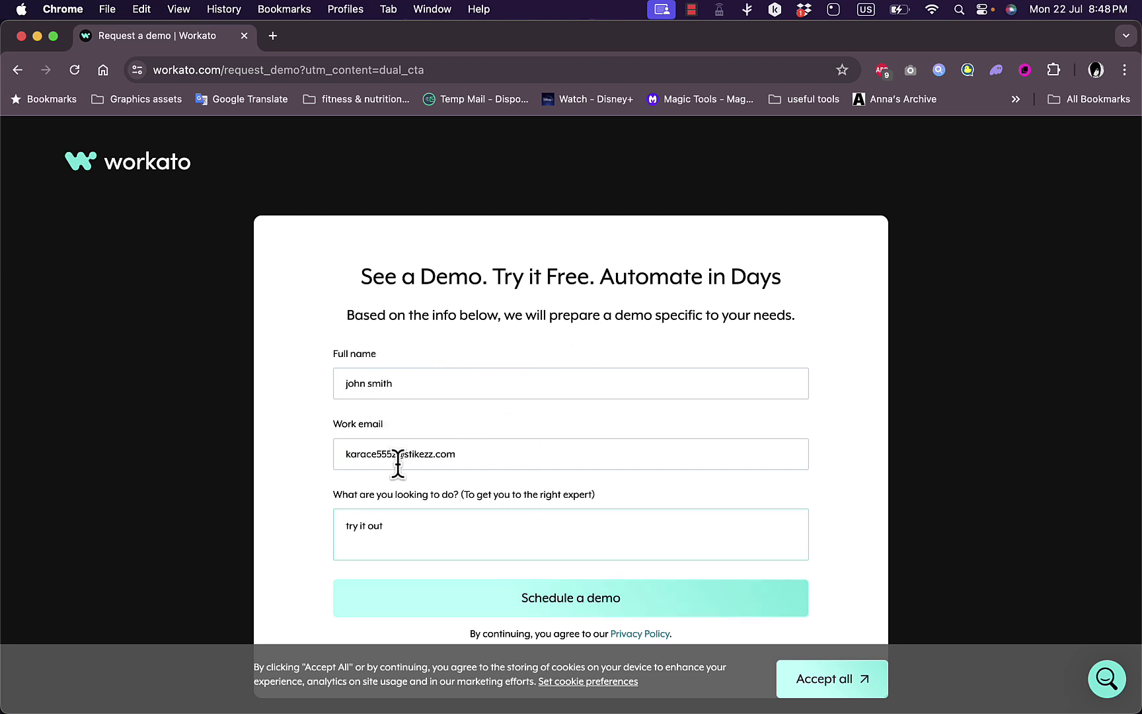
Submit the demo request details, then return to the Workato homepage via the logo
{"action": "left_click", "coordinate": [584, 596]}
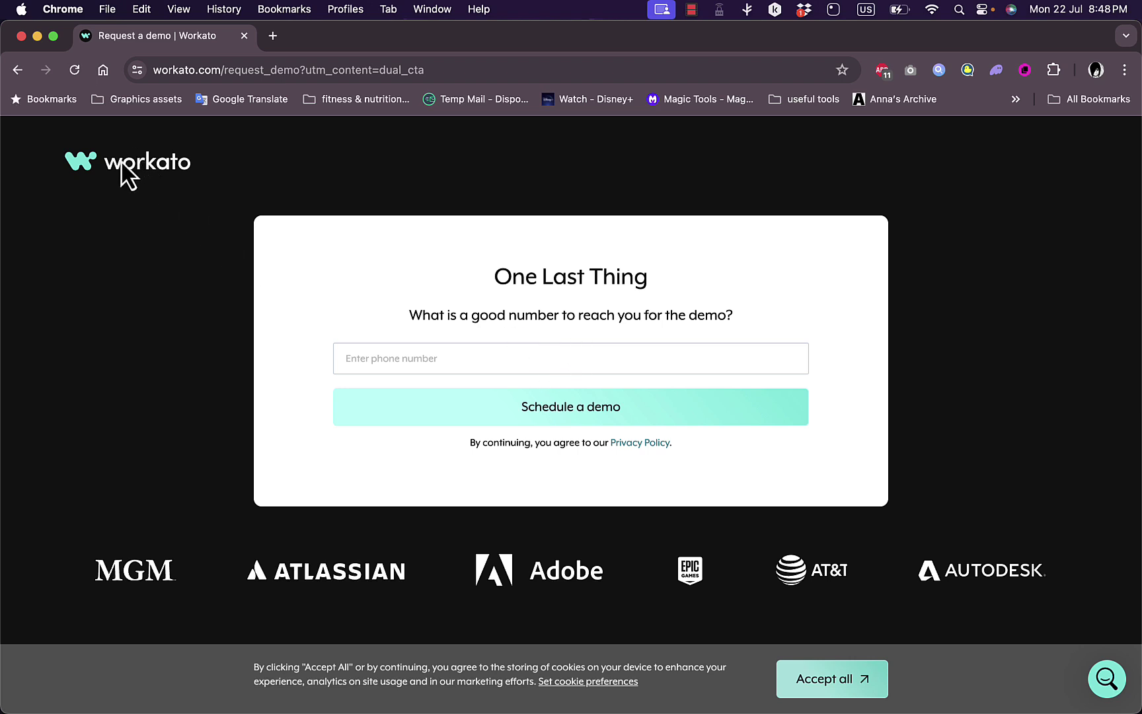
{"action": "left_click", "coordinate": [18, 69]}
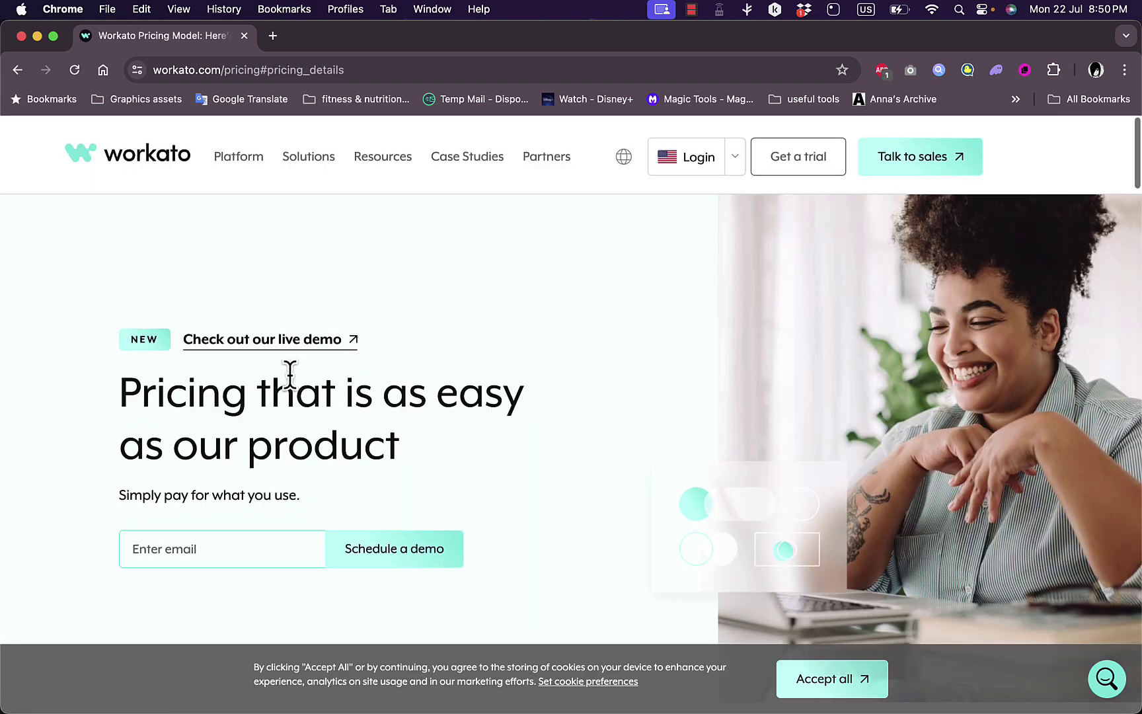
{"action": "scroll", "coordinate": [285, 375], "scroll_direction": "down", "scroll_amount": 5}
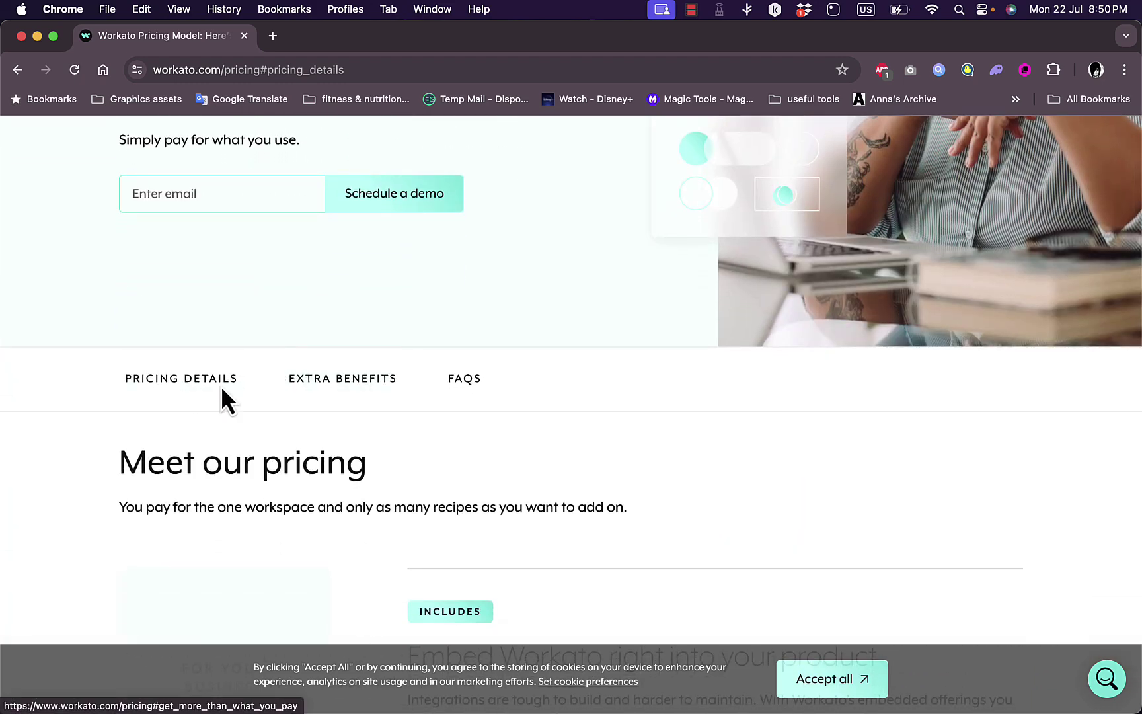
{"action": "scroll", "coordinate": [206, 398], "scroll_direction": "down", "scroll_amount": 3}
{"action": "scroll", "coordinate": [206, 398], "scroll_direction": "down", "scroll_amount": 5}
{"action": "scroll", "coordinate": [207, 398], "scroll_direction": "up", "scroll_amount": 5}
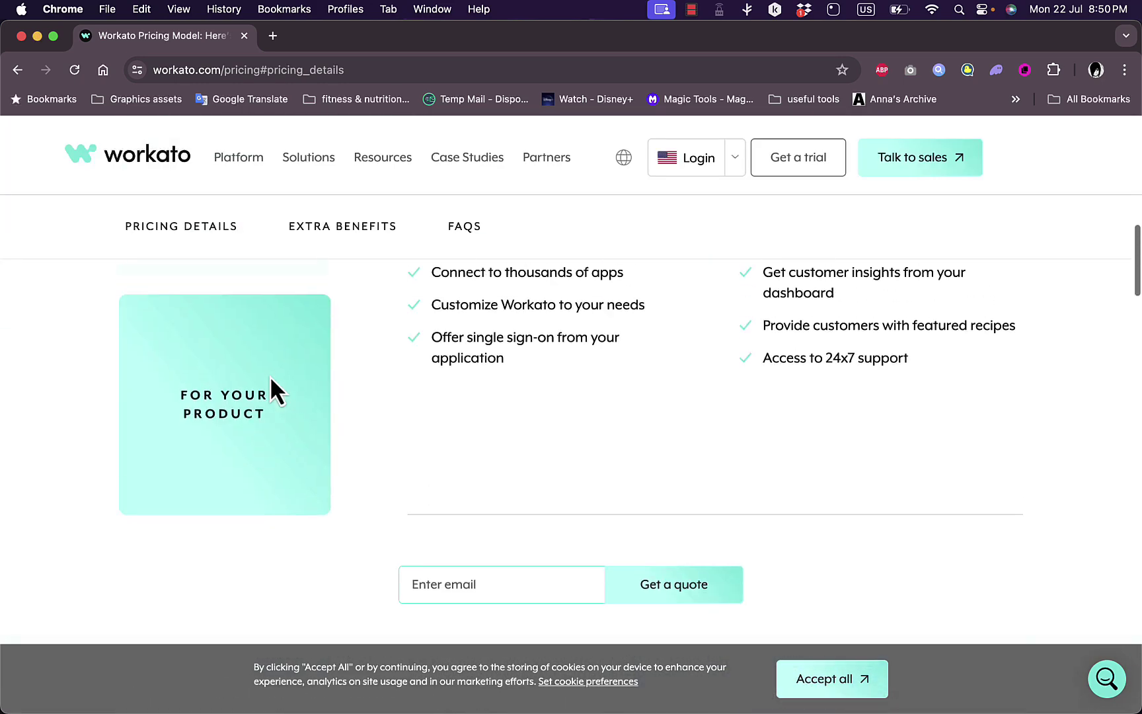
{"action": "scroll", "coordinate": [269, 376], "scroll_direction": "up", "scroll_amount": 3}
Show the business workspace pricing, then the pricing for embedding Workato in a product
{"action": "left_click", "coordinate": [224, 355]}
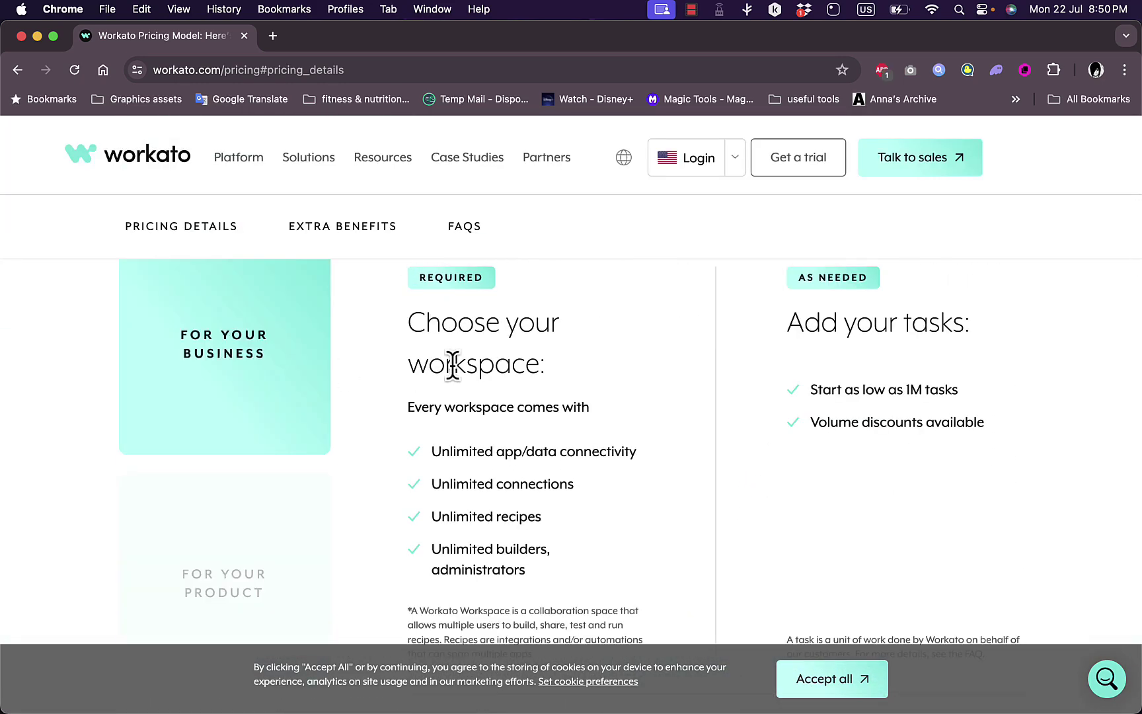
{"action": "scroll", "coordinate": [452, 366], "scroll_direction": "up", "scroll_amount": 2}
{"action": "scroll", "coordinate": [474, 411], "scroll_direction": "down", "scroll_amount": 2}
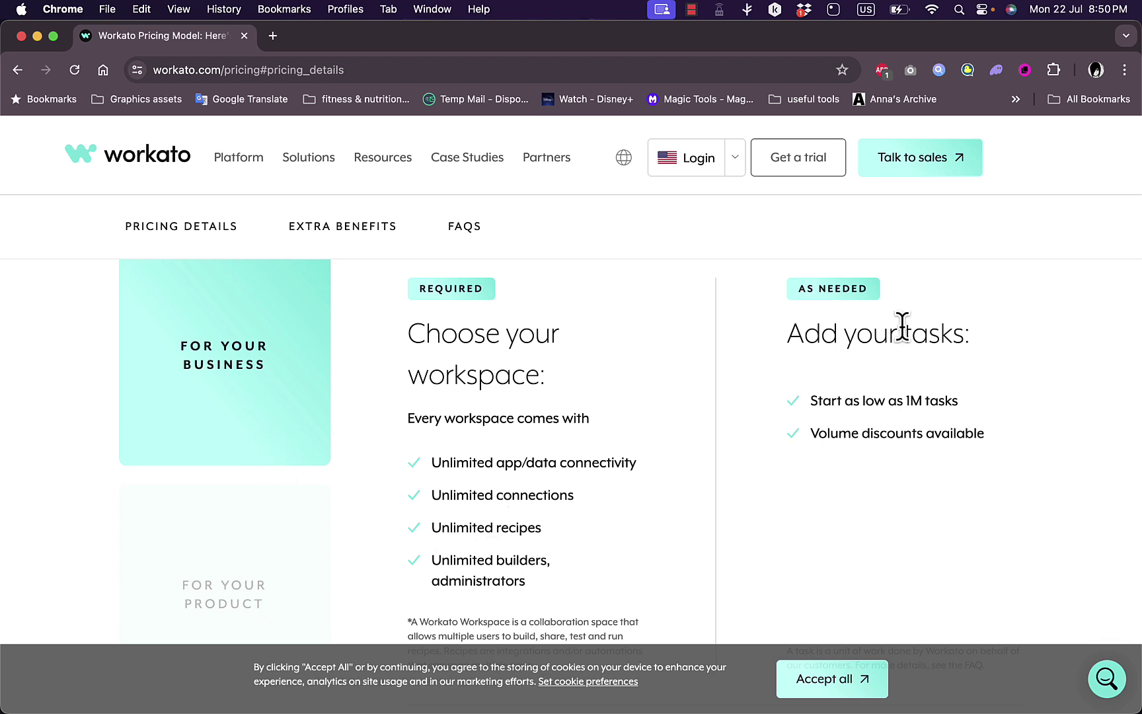
{"action": "left_click", "coordinate": [195, 609]}
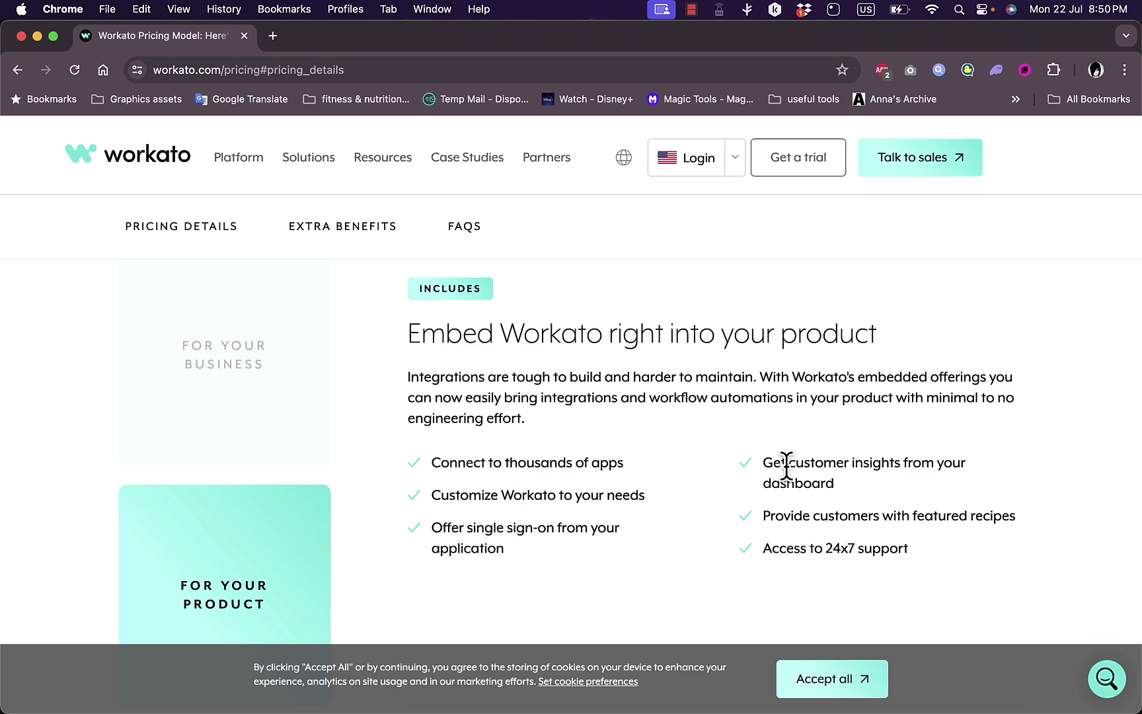
{"action": "scroll", "coordinate": [535, 515], "scroll_direction": "down", "scroll_amount": 2}
{"action": "scroll", "coordinate": [530, 490], "scroll_direction": "up", "scroll_amount": 1}
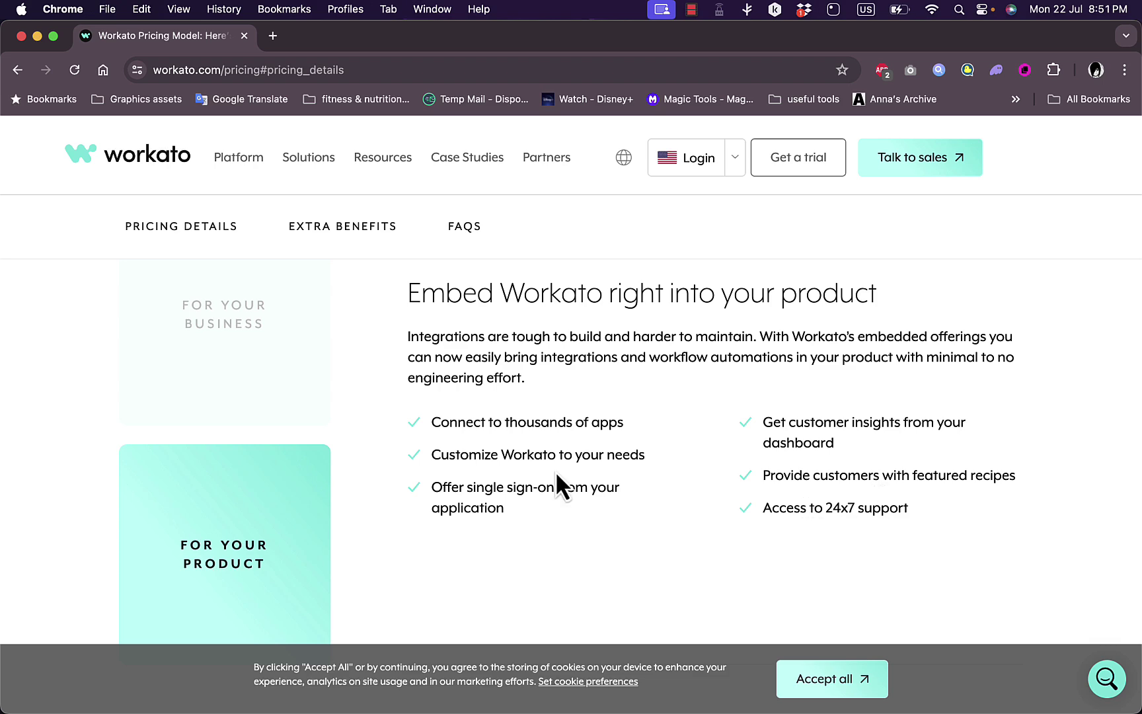
{"action": "scroll", "coordinate": [555, 482], "scroll_direction": "down", "scroll_amount": 5}
{"action": "scroll", "coordinate": [555, 482], "scroll_direction": "down", "scroll_amount": 4}
{"action": "scroll", "coordinate": [556, 482], "scroll_direction": "down", "scroll_amount": 3}
{"action": "scroll", "coordinate": [555, 483], "scroll_direction": "down", "scroll_amount": 2}
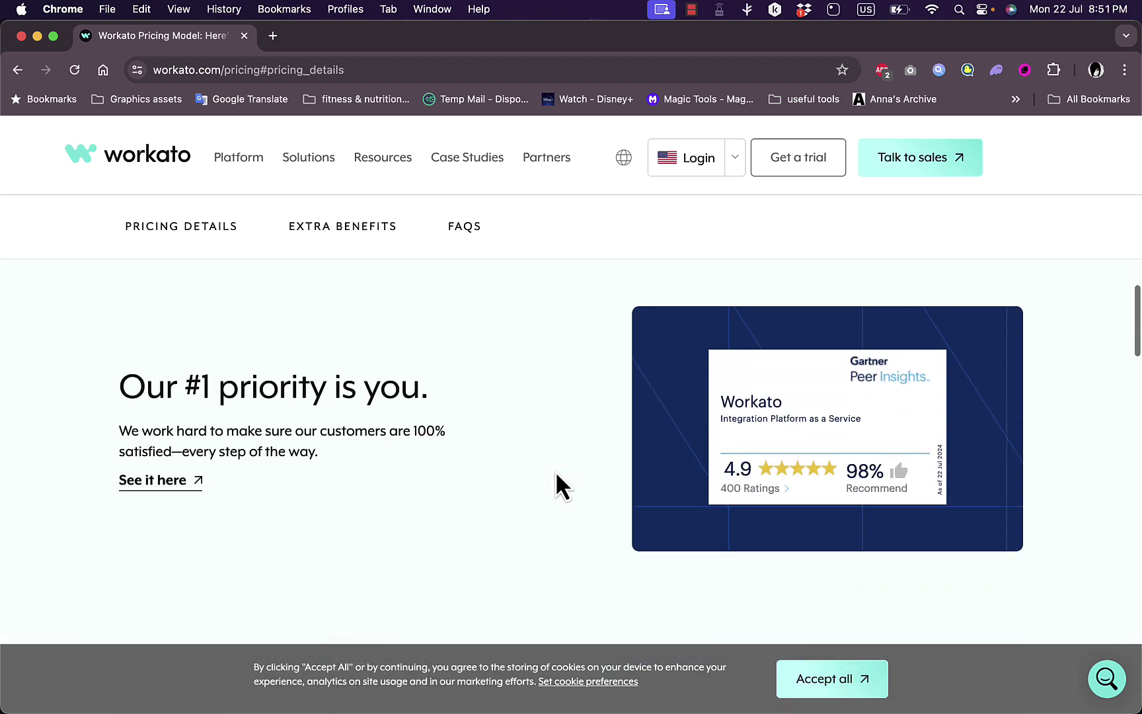
{"action": "scroll", "coordinate": [429, 393], "scroll_direction": "down", "scroll_amount": 5}
{"action": "scroll", "coordinate": [428, 393], "scroll_direction": "down", "scroll_amount": 2}
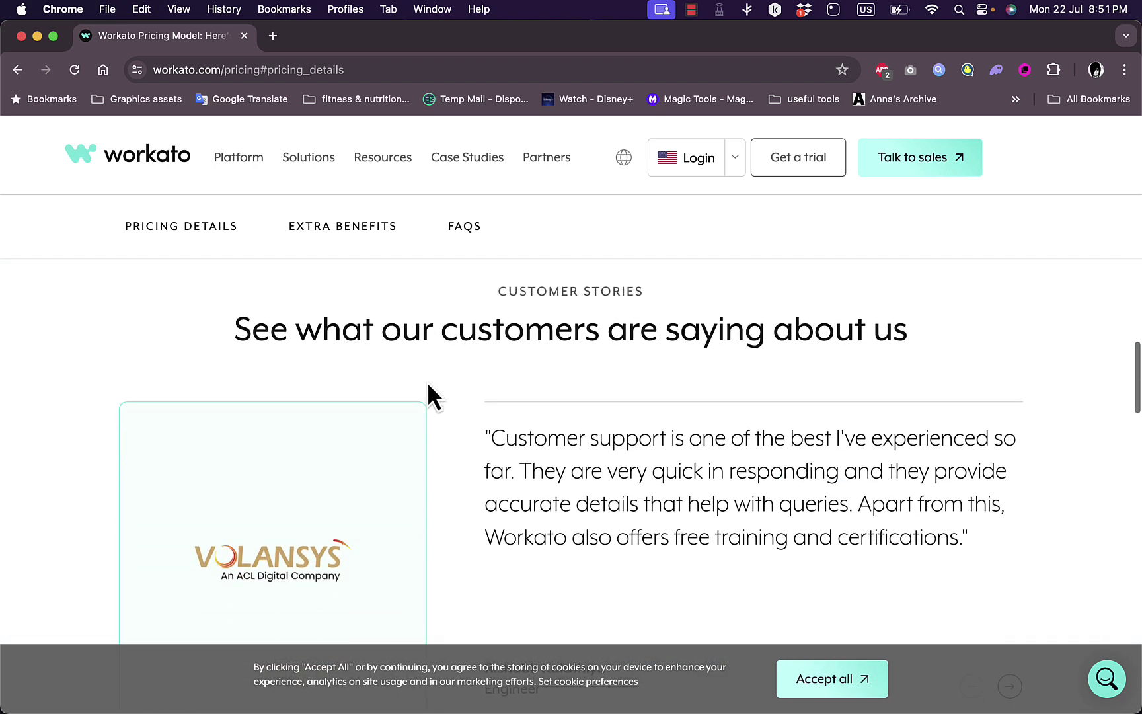
{"action": "scroll", "coordinate": [529, 394], "scroll_direction": "down", "scroll_amount": 2}
{"action": "scroll", "coordinate": [553, 455], "scroll_direction": "down", "scroll_amount": 4}
{"action": "scroll", "coordinate": [557, 459], "scroll_direction": "down", "scroll_amount": 4}
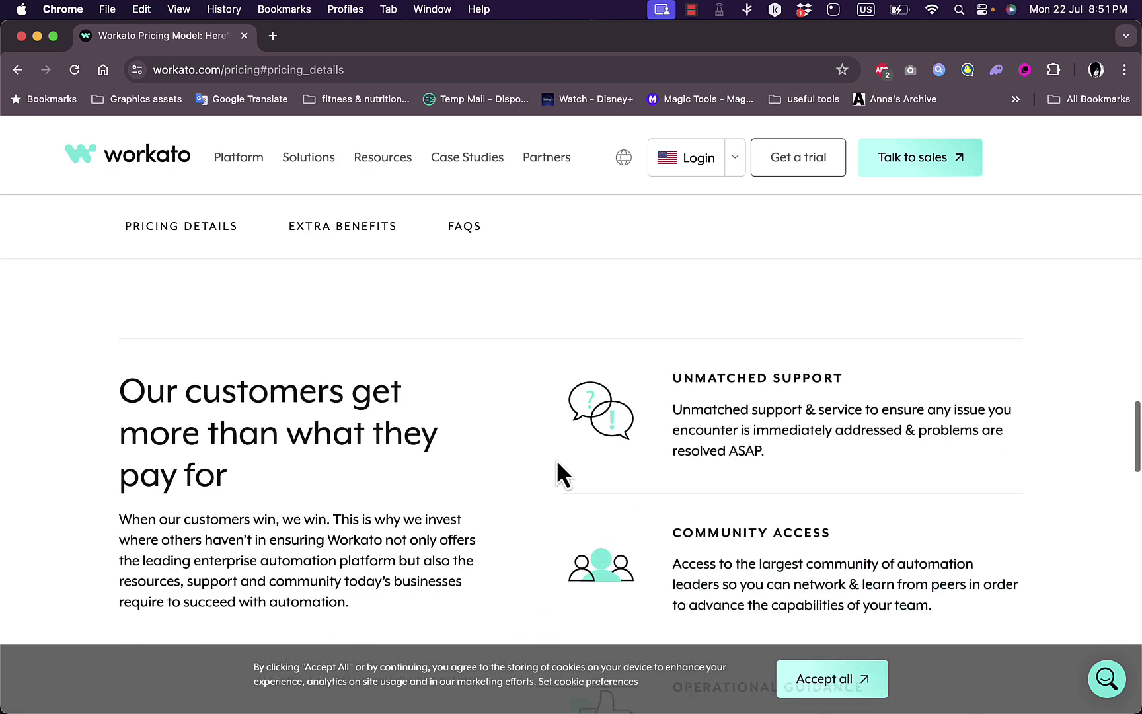
{"action": "scroll", "coordinate": [556, 459], "scroll_direction": "down", "scroll_amount": 3}
{"action": "scroll", "coordinate": [557, 459], "scroll_direction": "down", "scroll_amount": 5}
{"action": "scroll", "coordinate": [556, 459], "scroll_direction": "down", "scroll_amount": 2}
{"action": "scroll", "coordinate": [556, 459], "scroll_direction": "down", "scroll_amount": 5}
{"action": "scroll", "coordinate": [556, 459], "scroll_direction": "up", "scroll_amount": 10}
{"action": "scroll", "coordinate": [178, 241], "scroll_direction": "up", "scroll_amount": 5}
{"action": "scroll", "coordinate": [170, 214], "scroll_direction": "up", "scroll_amount": 3}
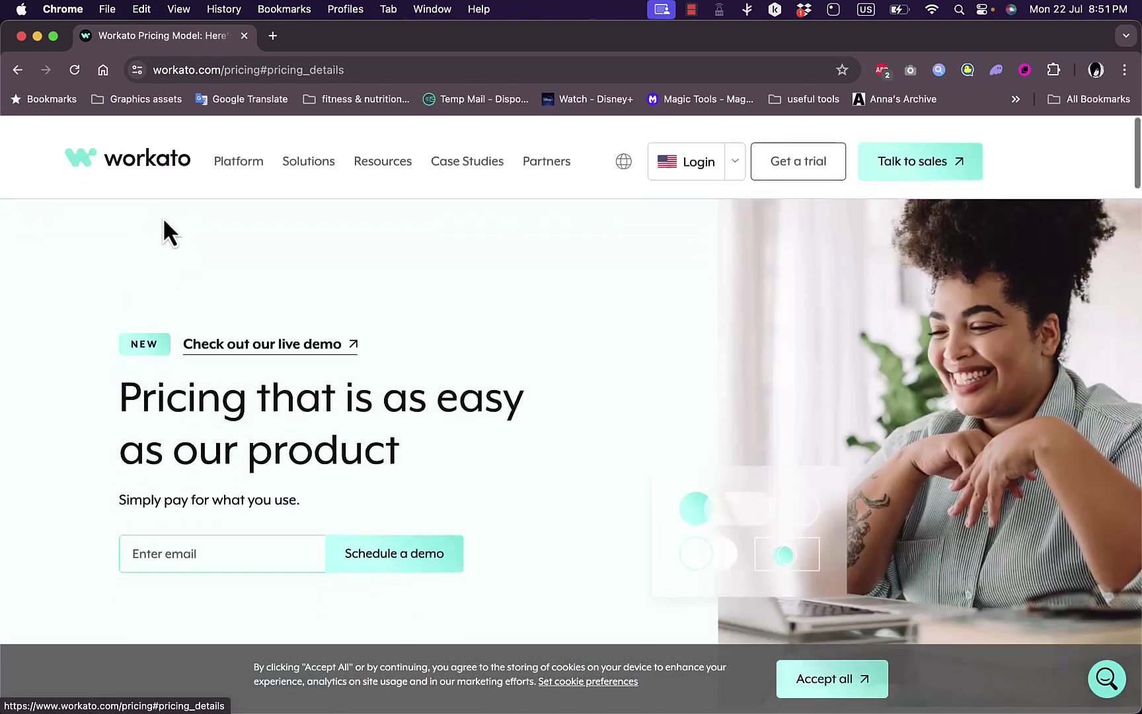
{"action": "mouse_move", "coordinate": [239, 157]}
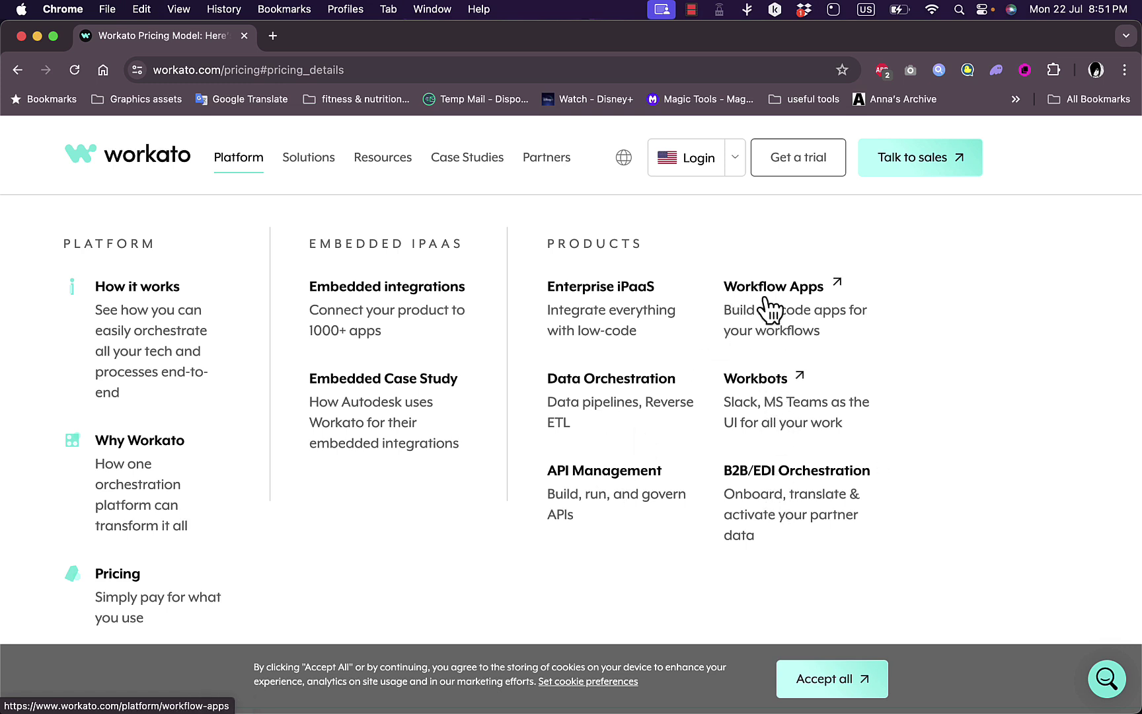
Go to the Workflow Apps product page from the Platform menu
{"action": "left_click", "coordinate": [797, 314]}
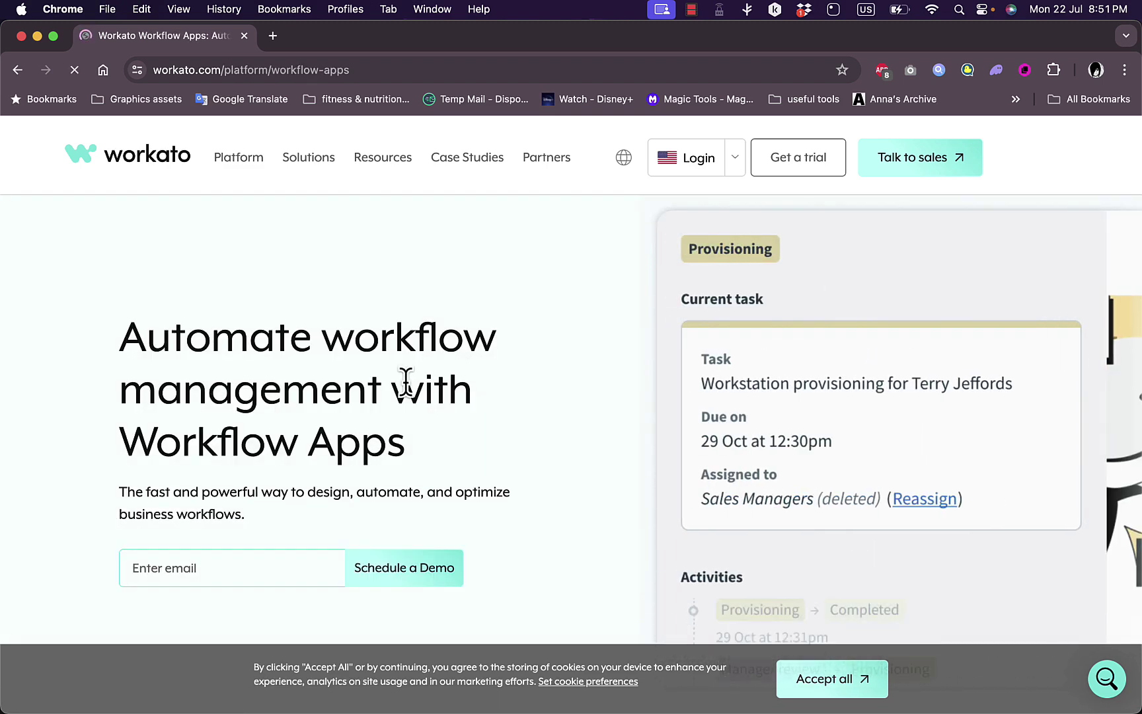
{"action": "scroll", "coordinate": [583, 449], "scroll_direction": "down", "scroll_amount": 3}
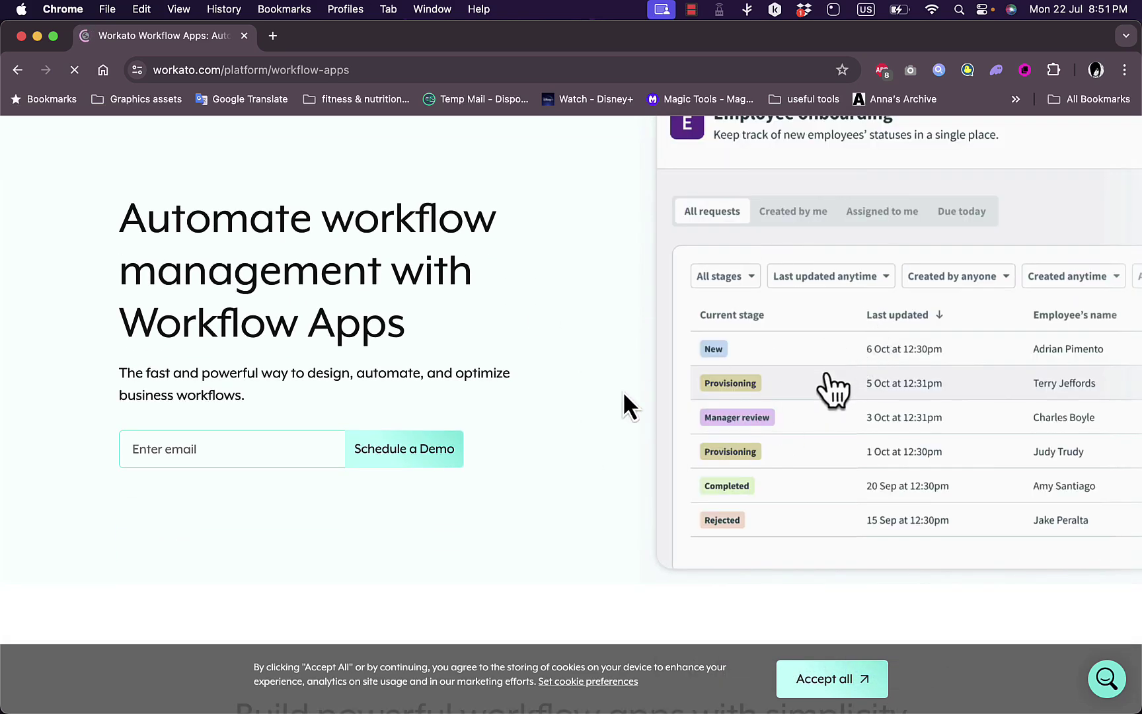
{"action": "scroll", "coordinate": [618, 395], "scroll_direction": "down", "scroll_amount": 5}
{"action": "scroll", "coordinate": [618, 394], "scroll_direction": "down", "scroll_amount": 5}
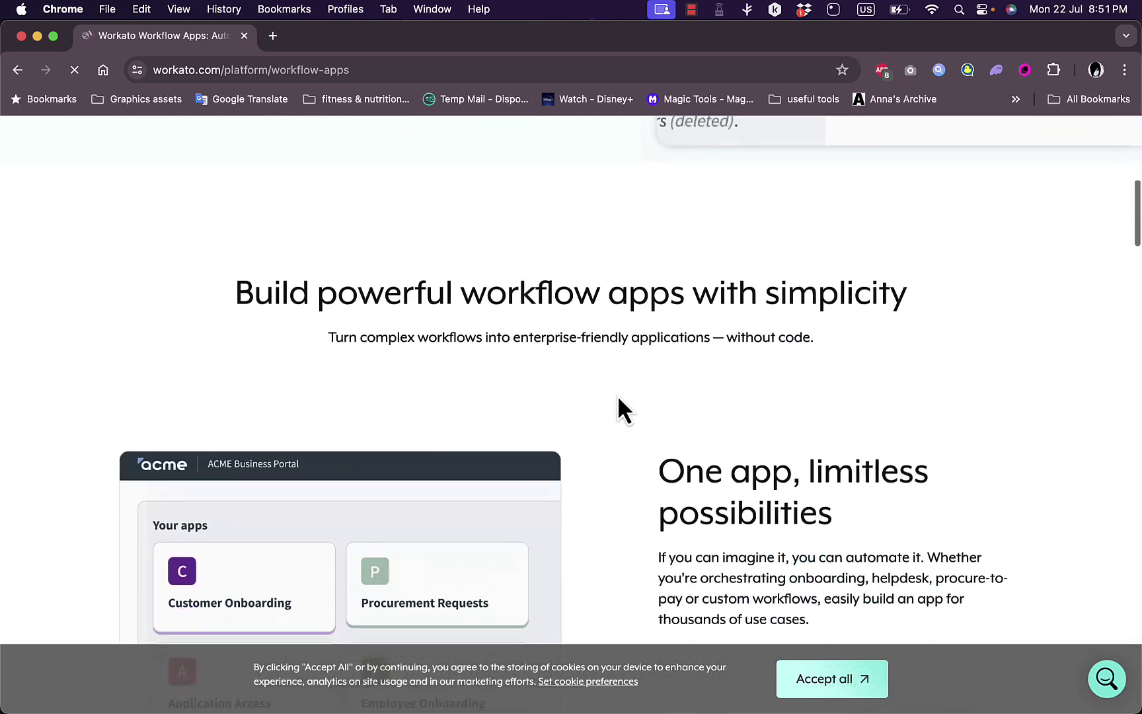
{"action": "scroll", "coordinate": [705, 361], "scroll_direction": "down", "scroll_amount": 2}
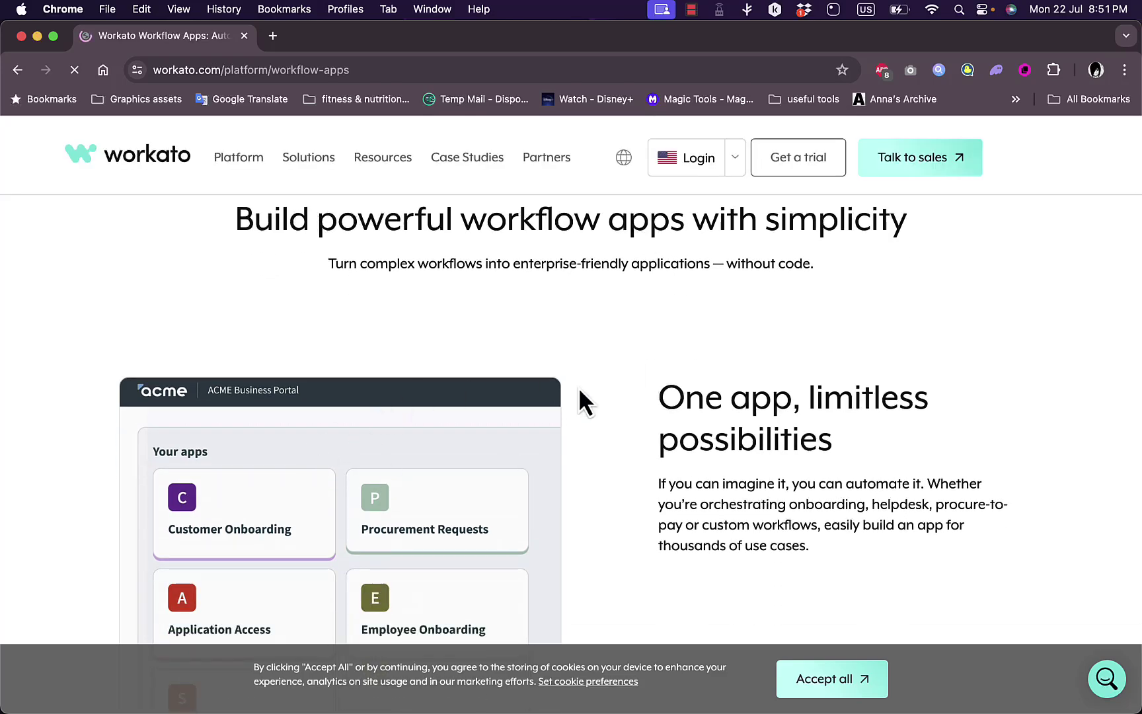
{"action": "scroll", "coordinate": [635, 421], "scroll_direction": "down", "scroll_amount": 2}
{"action": "scroll", "coordinate": [635, 421], "scroll_direction": "down", "scroll_amount": 3}
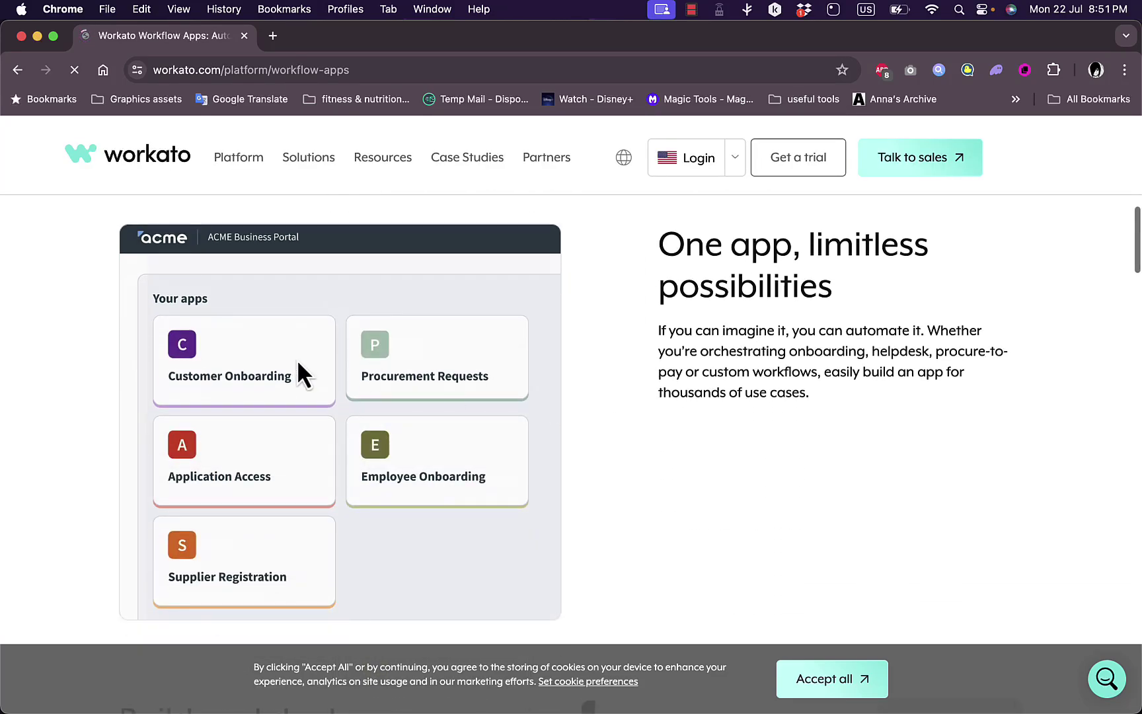
{"action": "scroll", "coordinate": [649, 351], "scroll_direction": "down", "scroll_amount": 4}
{"action": "scroll", "coordinate": [649, 351], "scroll_direction": "down", "scroll_amount": 4}
{"action": "scroll", "coordinate": [649, 351], "scroll_direction": "down", "scroll_amount": 2}
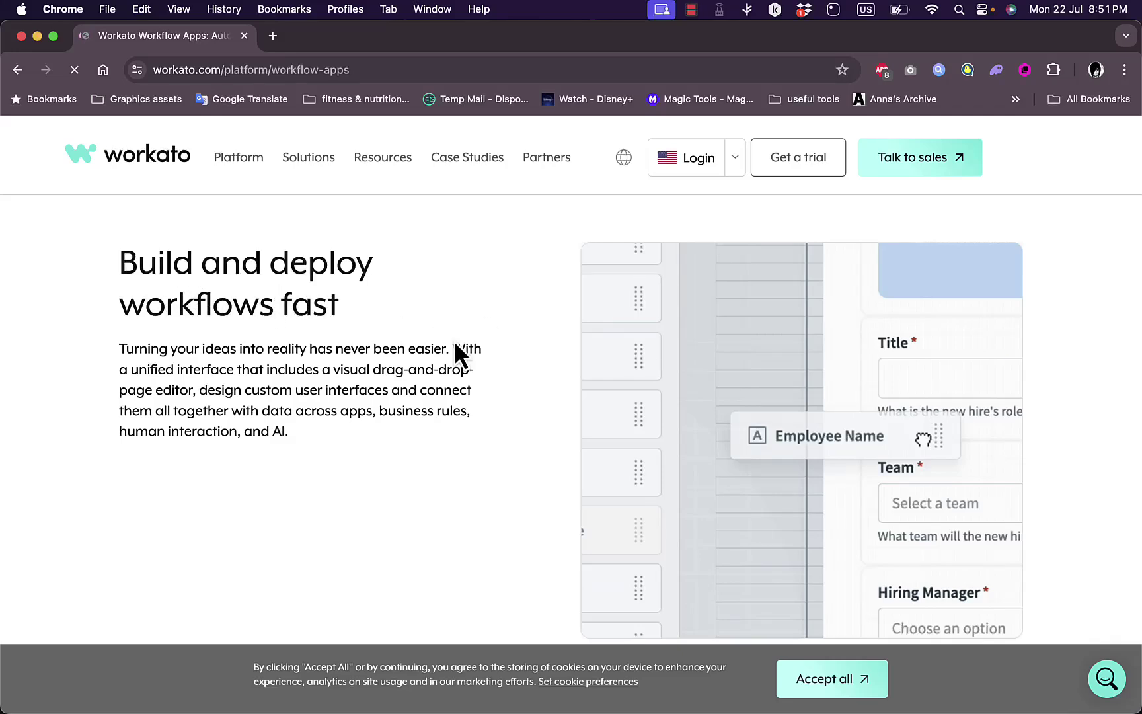
{"action": "scroll", "coordinate": [454, 341], "scroll_direction": "down", "scroll_amount": 4}
{"action": "scroll", "coordinate": [455, 340], "scroll_direction": "down", "scroll_amount": 3}
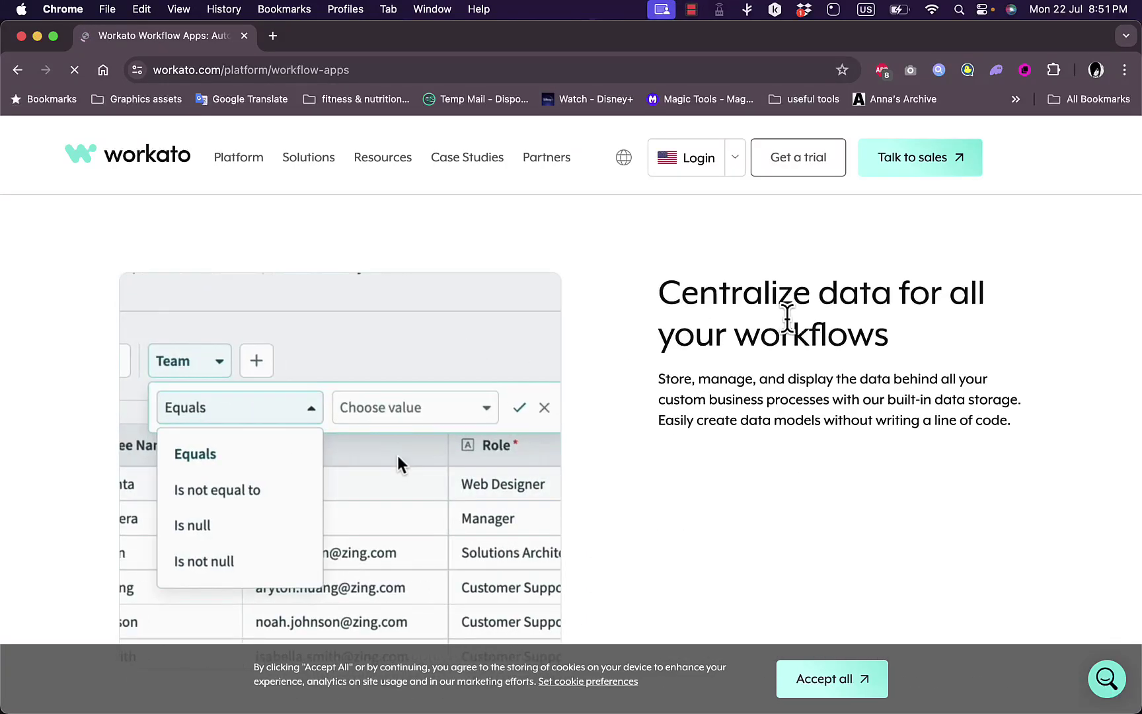
{"action": "scroll", "coordinate": [443, 384], "scroll_direction": "down", "scroll_amount": 5}
{"action": "scroll", "coordinate": [444, 384], "scroll_direction": "down", "scroll_amount": 3}
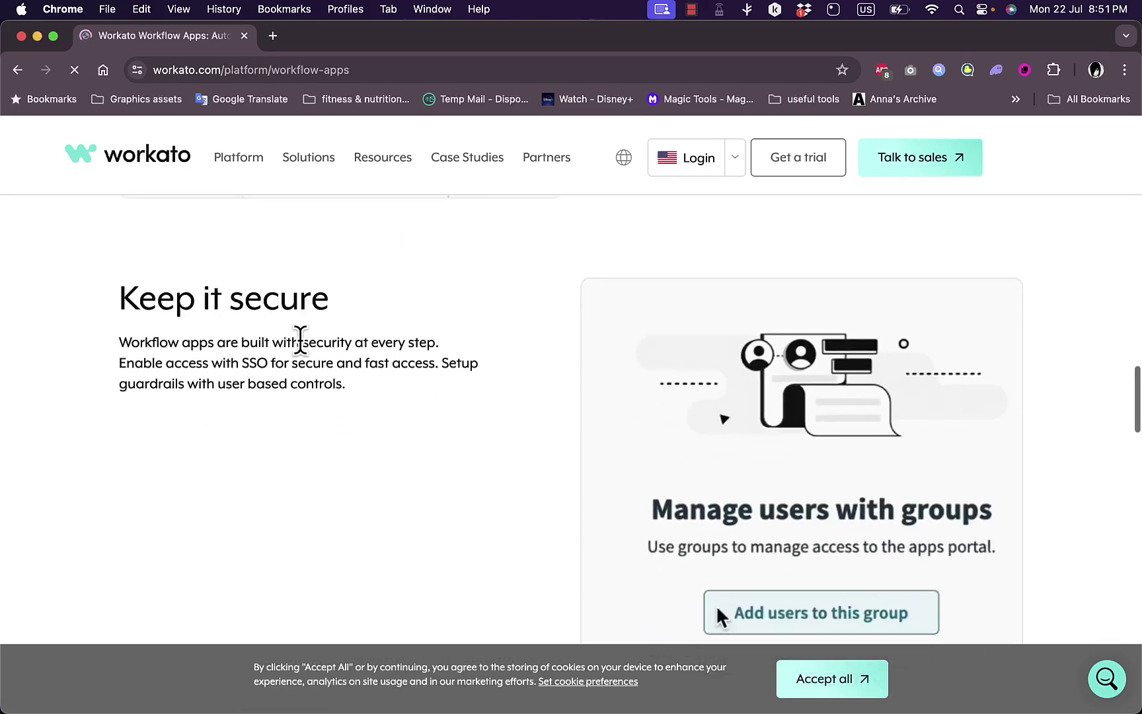
{"action": "scroll", "coordinate": [487, 442], "scroll_direction": "down", "scroll_amount": 5}
{"action": "scroll", "coordinate": [486, 443], "scroll_direction": "down", "scroll_amount": 3}
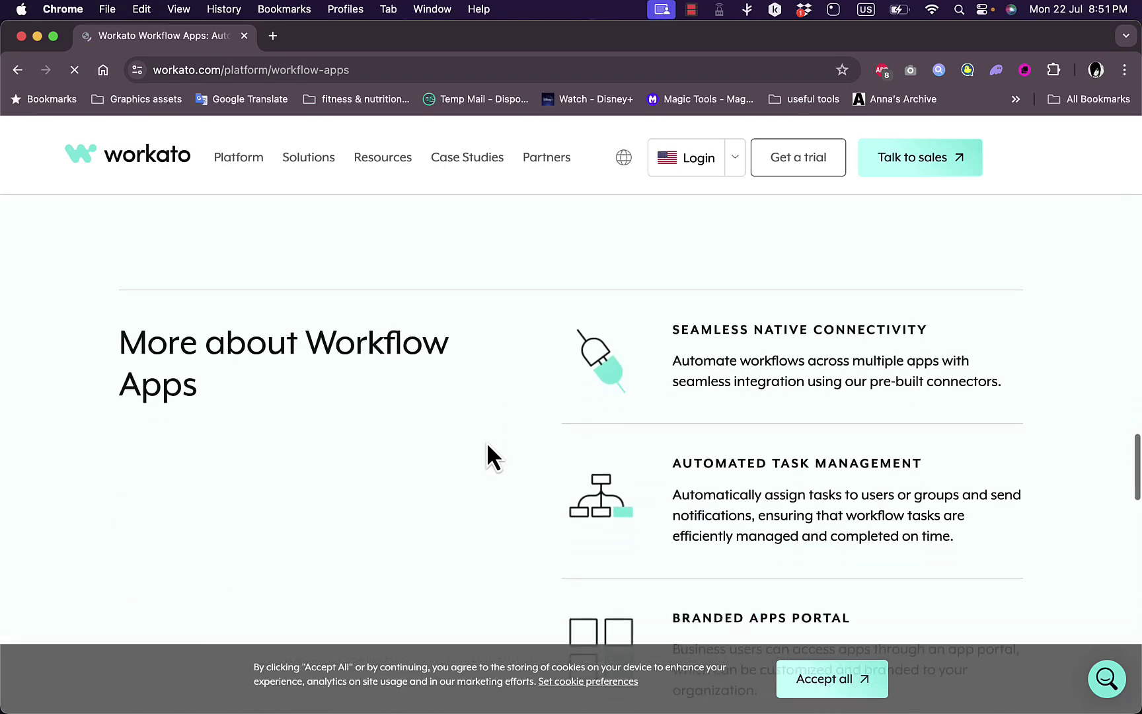
{"action": "scroll", "coordinate": [487, 442], "scroll_direction": "down", "scroll_amount": 1}
{"action": "scroll", "coordinate": [486, 442], "scroll_direction": "down", "scroll_amount": 1}
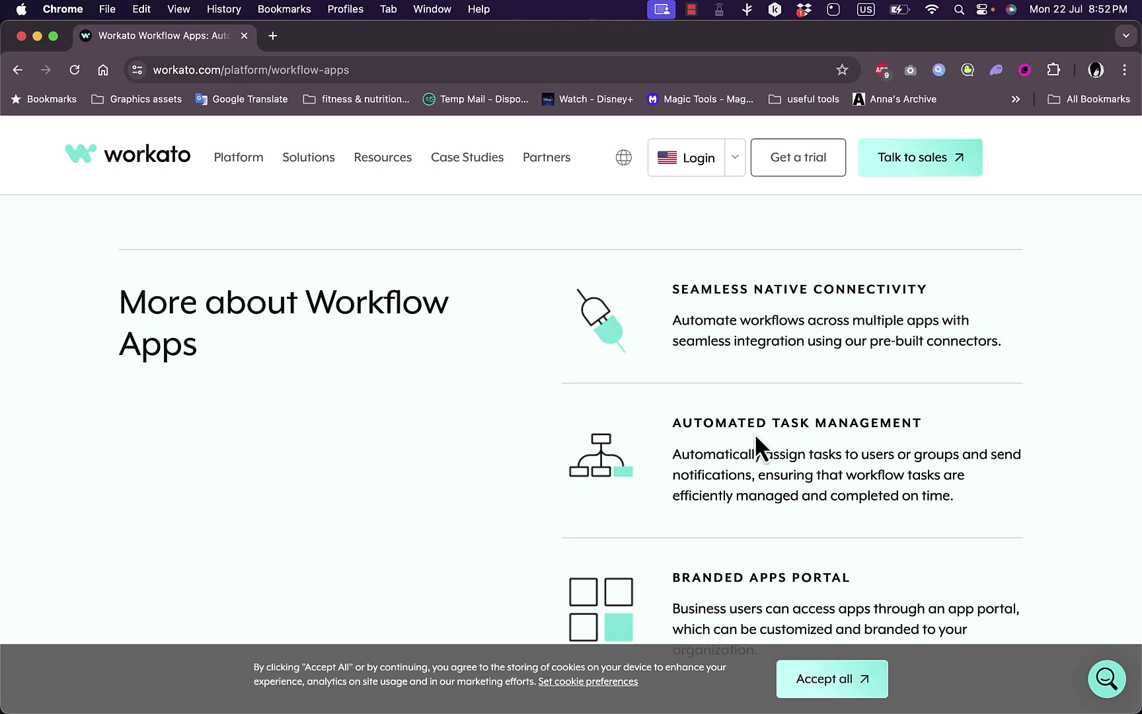
{"action": "scroll", "coordinate": [754, 432], "scroll_direction": "down", "scroll_amount": 3}
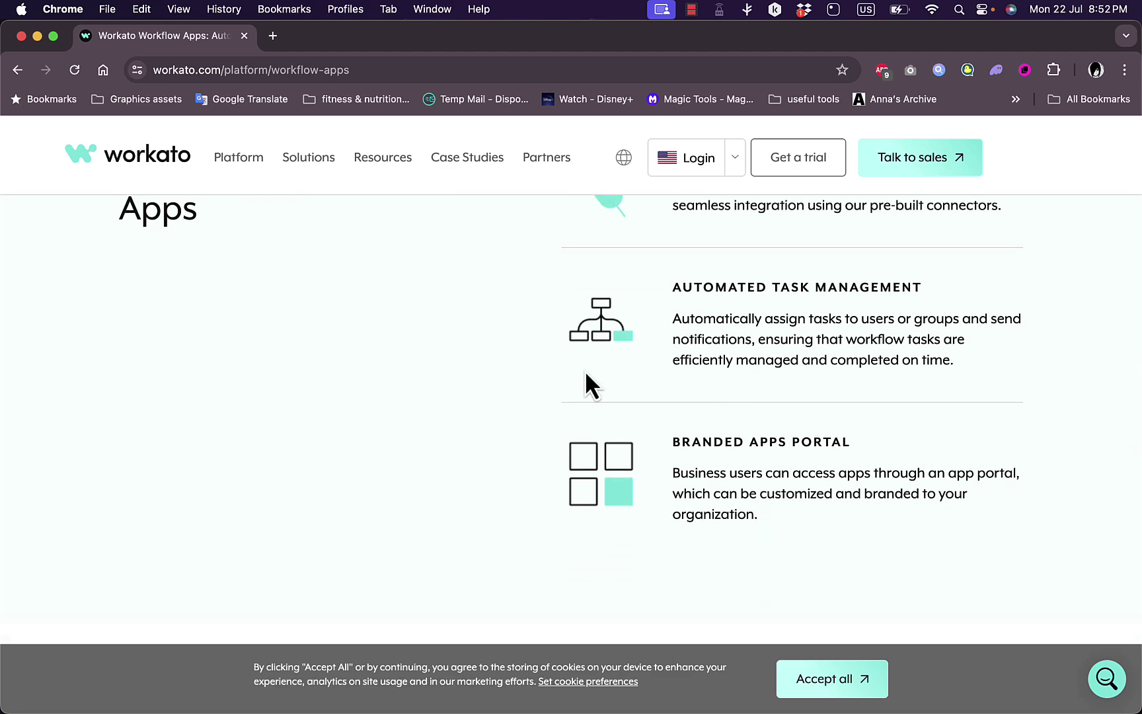
{"action": "scroll", "coordinate": [585, 371], "scroll_direction": "down", "scroll_amount": 5}
{"action": "scroll", "coordinate": [461, 348], "scroll_direction": "down", "scroll_amount": 5}
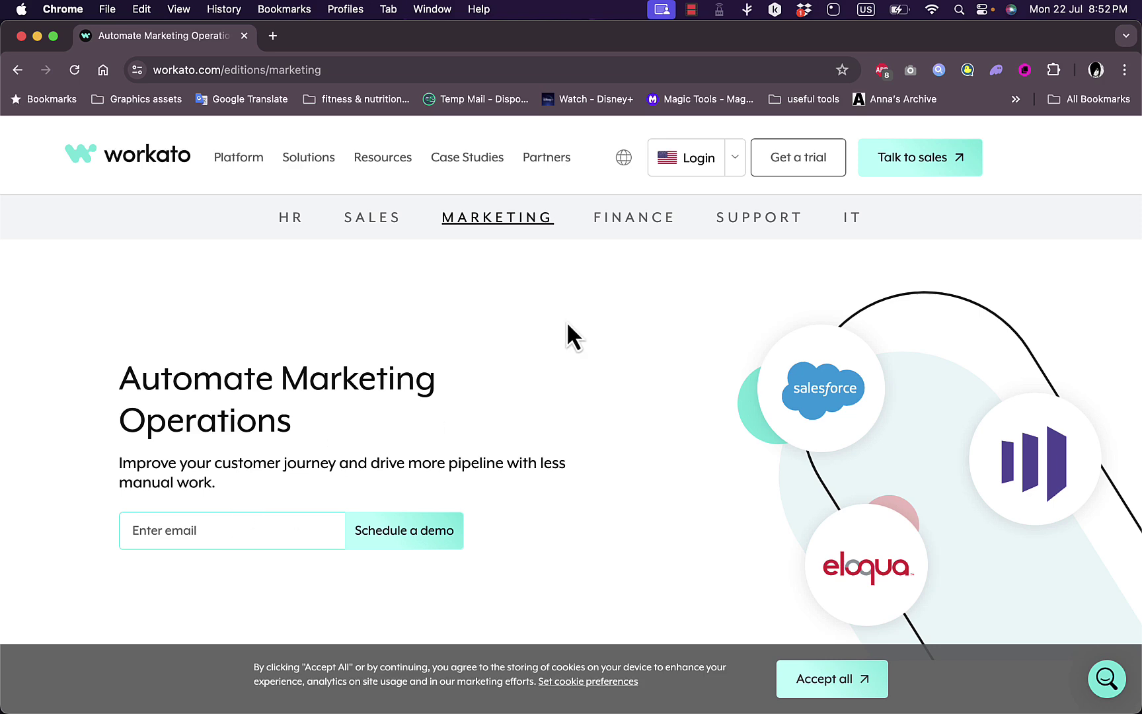
{"action": "scroll", "coordinate": [566, 321], "scroll_direction": "down", "scroll_amount": 3}
{"action": "scroll", "coordinate": [567, 320], "scroll_direction": "down", "scroll_amount": 5}
{"action": "scroll", "coordinate": [567, 321], "scroll_direction": "down", "scroll_amount": 4}
{"action": "scroll", "coordinate": [567, 320], "scroll_direction": "down", "scroll_amount": 2}
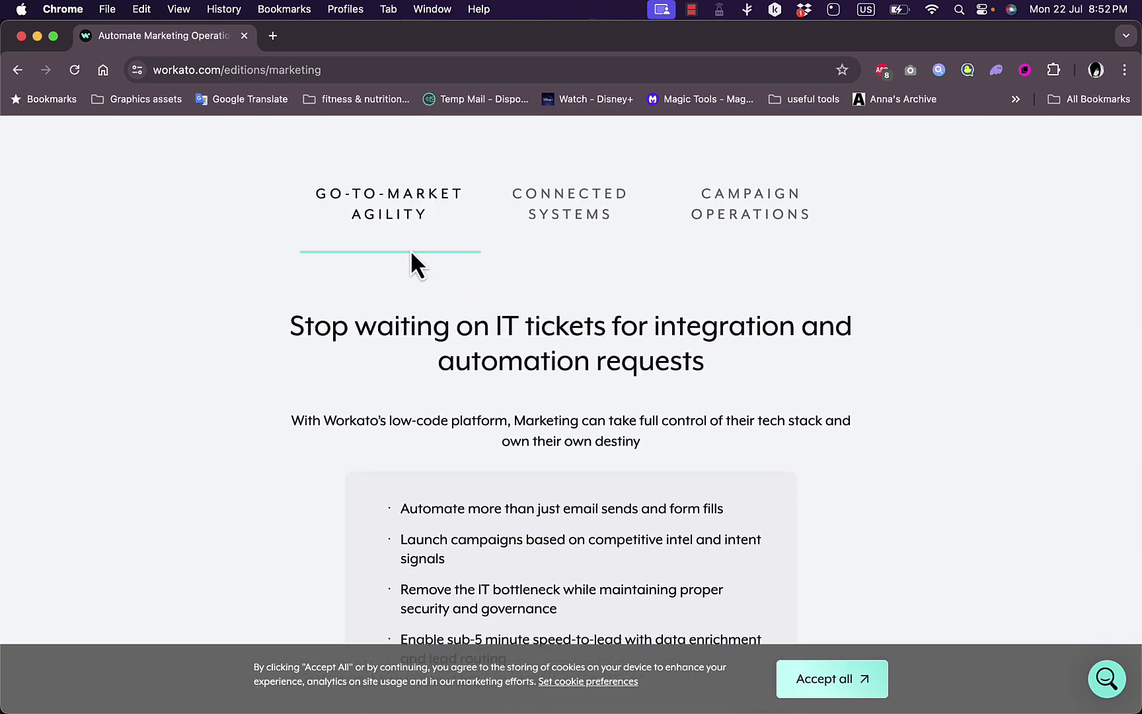
{"action": "scroll", "coordinate": [596, 349], "scroll_direction": "down", "scroll_amount": 4}
{"action": "scroll", "coordinate": [595, 348], "scroll_direction": "up", "scroll_amount": 2}
{"action": "scroll", "coordinate": [595, 348], "scroll_direction": "up", "scroll_amount": 1}
{"action": "scroll", "coordinate": [586, 351], "scroll_direction": "down", "scroll_amount": 3}
{"action": "scroll", "coordinate": [586, 351], "scroll_direction": "down", "scroll_amount": 5}
{"action": "scroll", "coordinate": [586, 350], "scroll_direction": "down", "scroll_amount": 2}
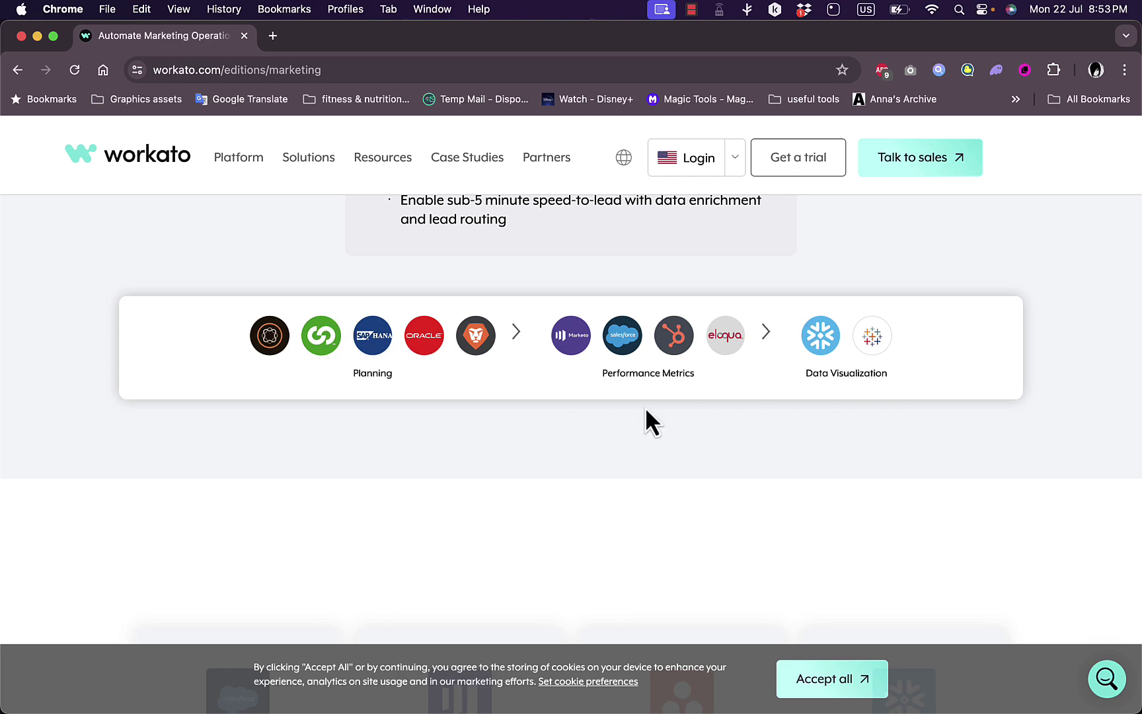
{"action": "scroll", "coordinate": [574, 418], "scroll_direction": "down", "scroll_amount": 5}
{"action": "scroll", "coordinate": [554, 423], "scroll_direction": "down", "scroll_amount": 1}
{"action": "scroll", "coordinate": [303, 333], "scroll_direction": "up", "scroll_amount": 1}
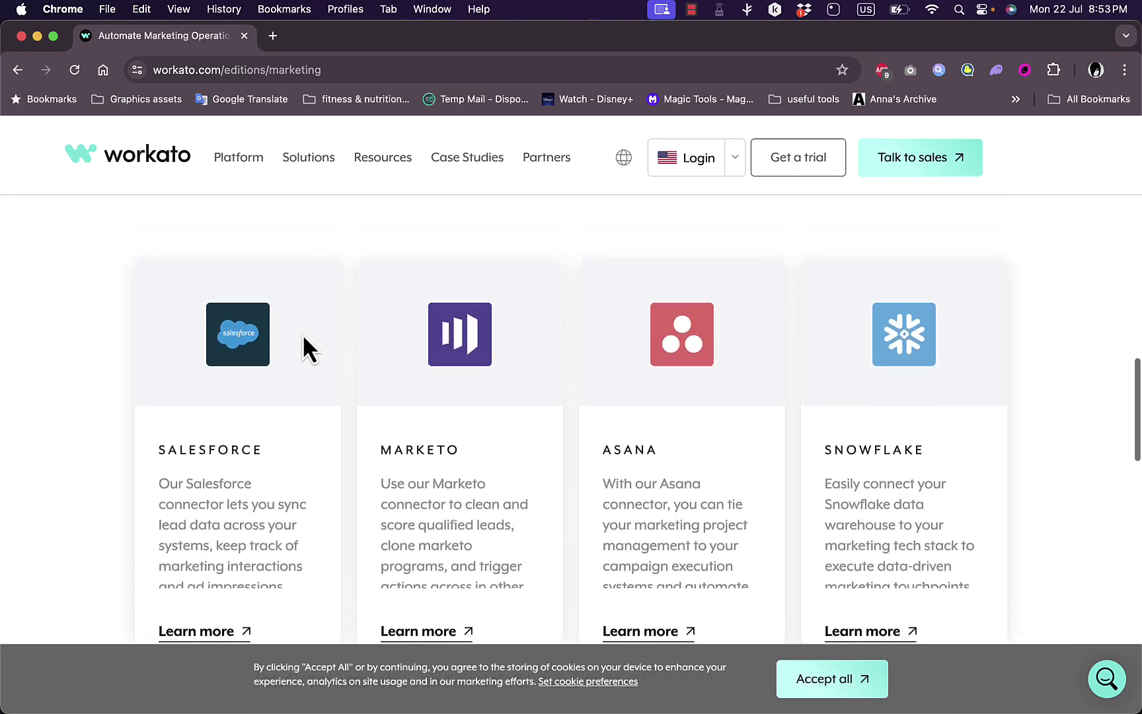
{"action": "scroll", "coordinate": [303, 333], "scroll_direction": "down", "scroll_amount": 3}
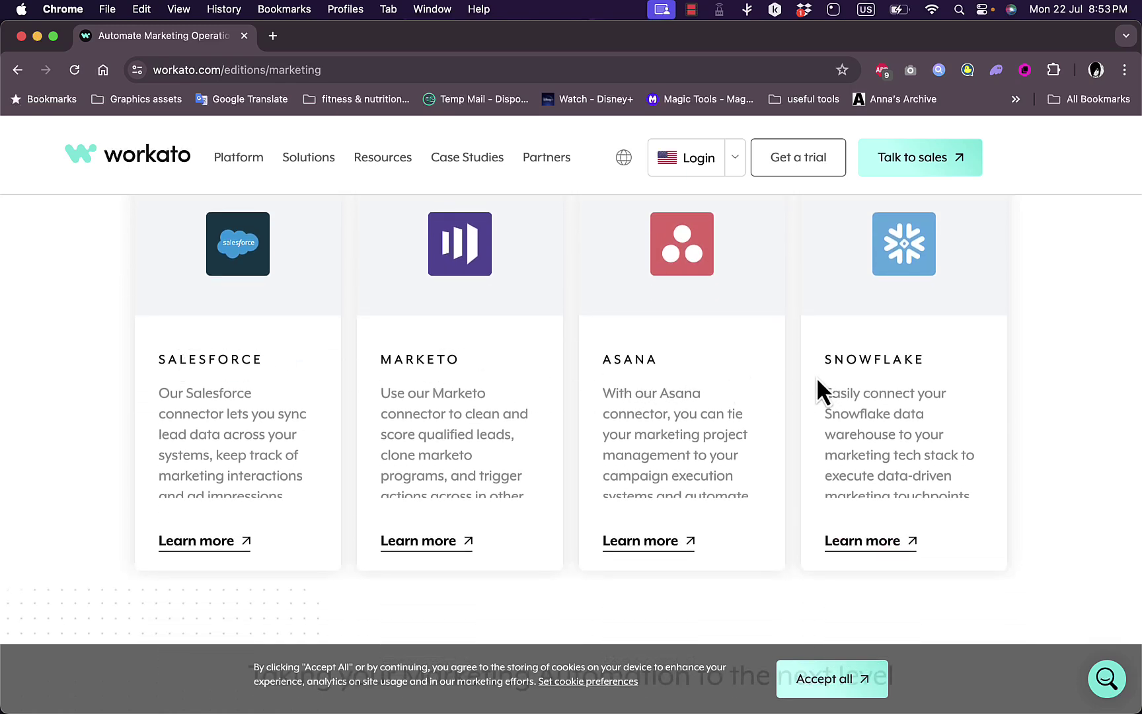
{"action": "scroll", "coordinate": [210, 392], "scroll_direction": "down", "scroll_amount": 3}
{"action": "scroll", "coordinate": [210, 411], "scroll_direction": "down", "scroll_amount": 2}
{"action": "scroll", "coordinate": [268, 438], "scroll_direction": "down", "scroll_amount": 5}
{"action": "scroll", "coordinate": [416, 366], "scroll_direction": "down", "scroll_amount": 3}
{"action": "scroll", "coordinate": [415, 366], "scroll_direction": "down", "scroll_amount": 8}
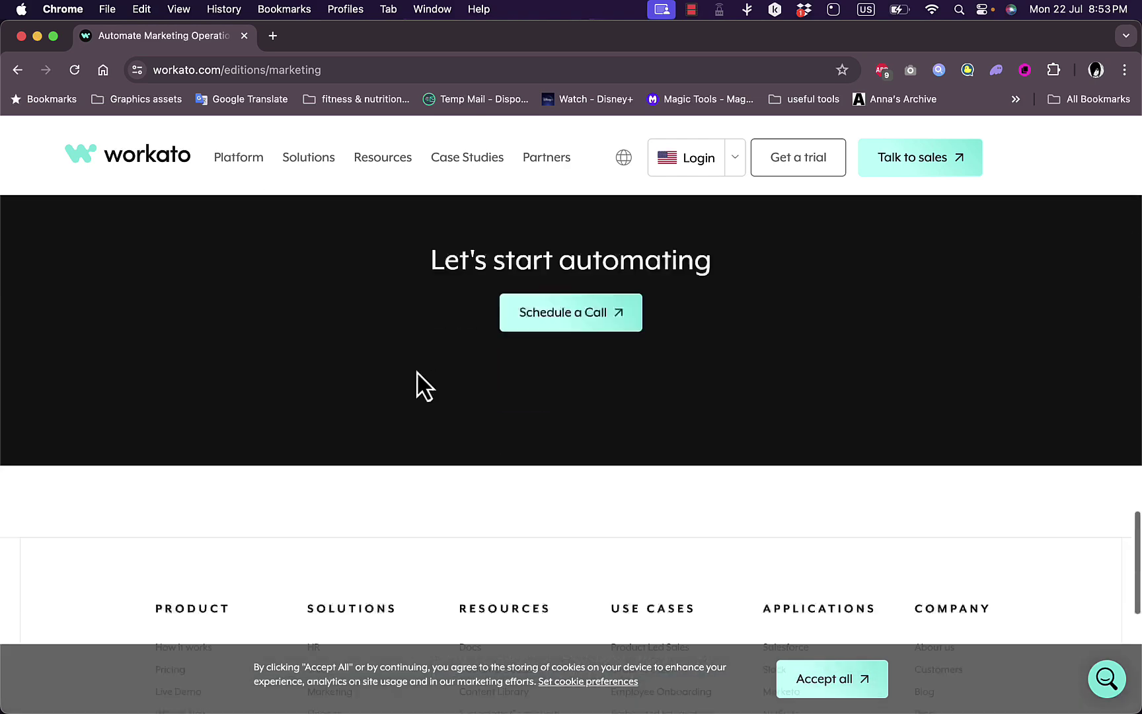
{"action": "scroll", "coordinate": [420, 384], "scroll_direction": "down", "scroll_amount": 3}
{"action": "scroll", "coordinate": [424, 385], "scroll_direction": "up", "scroll_amount": 10}
{"action": "scroll", "coordinate": [424, 357], "scroll_direction": "up", "scroll_amount": 8}
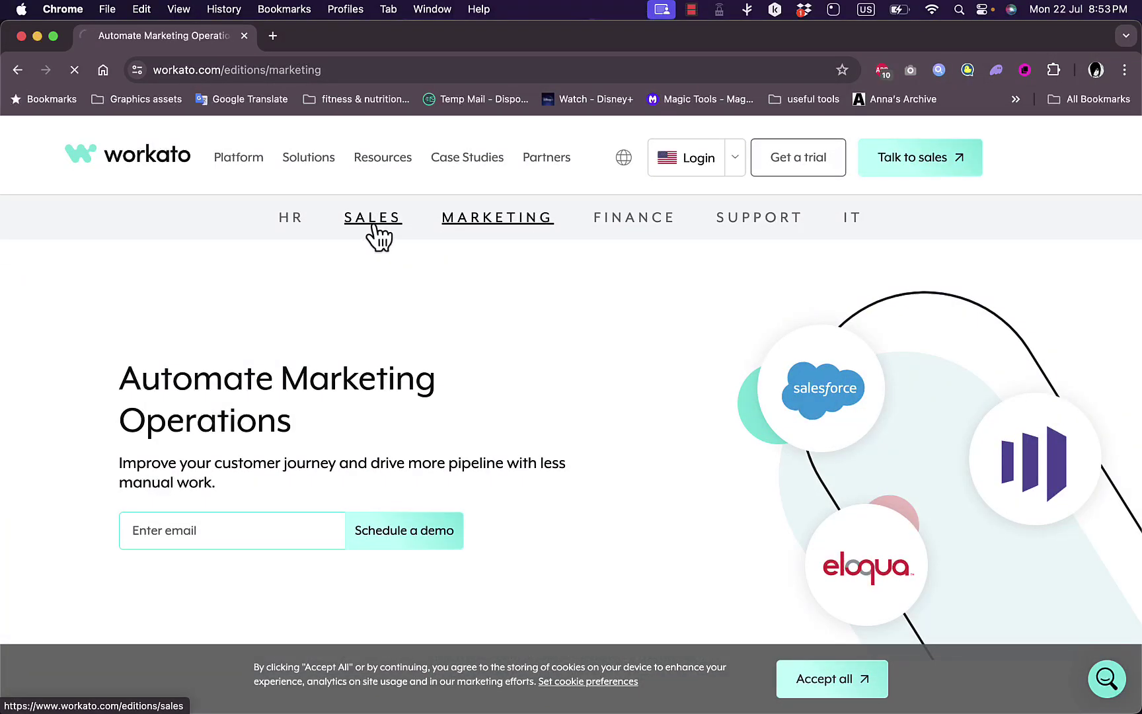
{"action": "scroll", "coordinate": [431, 355], "scroll_direction": "down", "scroll_amount": 5}
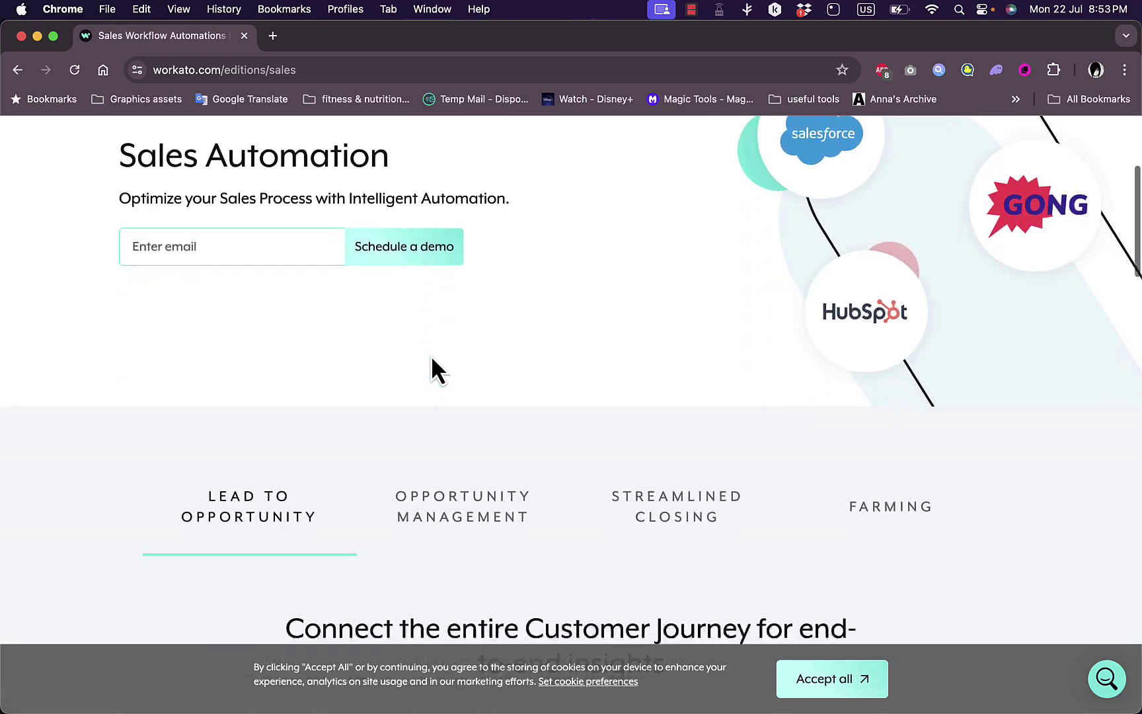
{"action": "scroll", "coordinate": [431, 356], "scroll_direction": "down", "scroll_amount": 5}
{"action": "scroll", "coordinate": [432, 355], "scroll_direction": "down", "scroll_amount": 5}
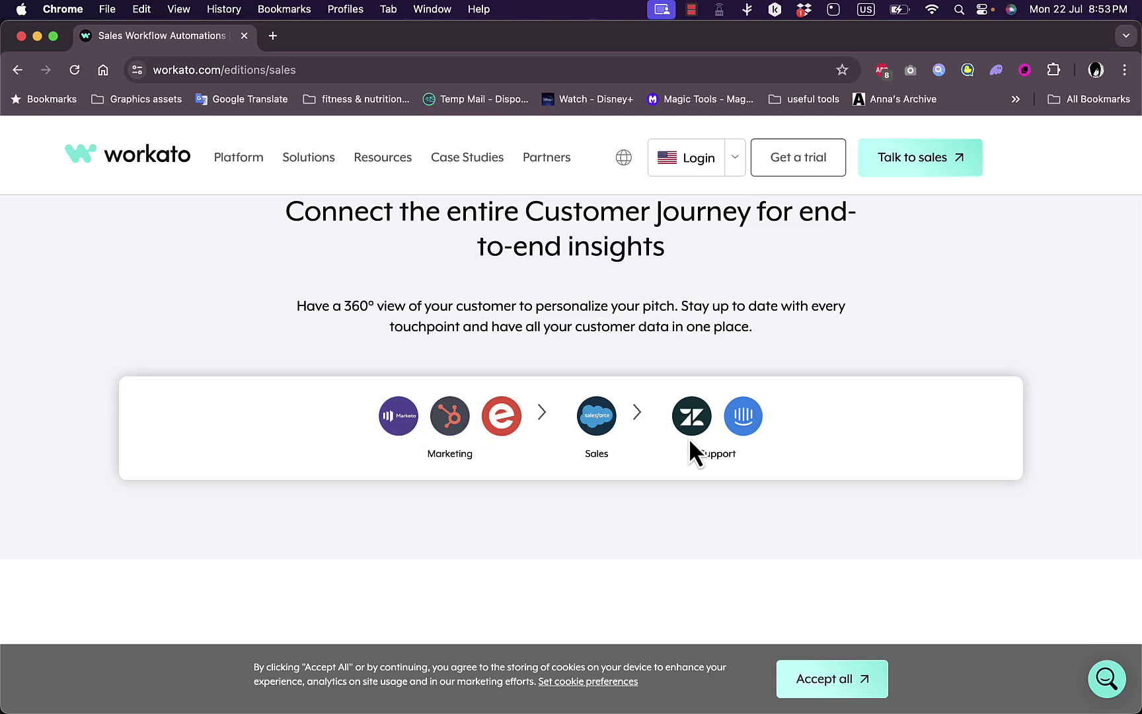
{"action": "scroll", "coordinate": [678, 434], "scroll_direction": "down", "scroll_amount": 5}
{"action": "scroll", "coordinate": [678, 434], "scroll_direction": "down", "scroll_amount": 5}
{"action": "scroll", "coordinate": [677, 434], "scroll_direction": "down", "scroll_amount": 2}
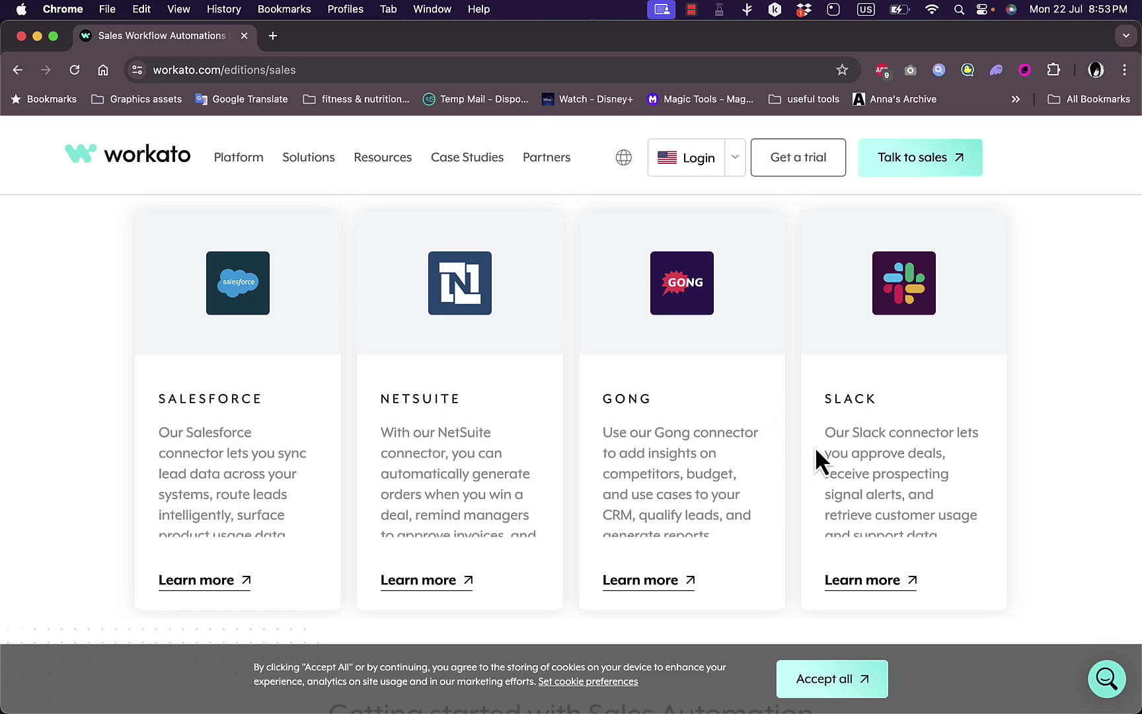
{"action": "scroll", "coordinate": [821, 427], "scroll_direction": "down", "scroll_amount": 5}
{"action": "scroll", "coordinate": [820, 428], "scroll_direction": "down", "scroll_amount": 2}
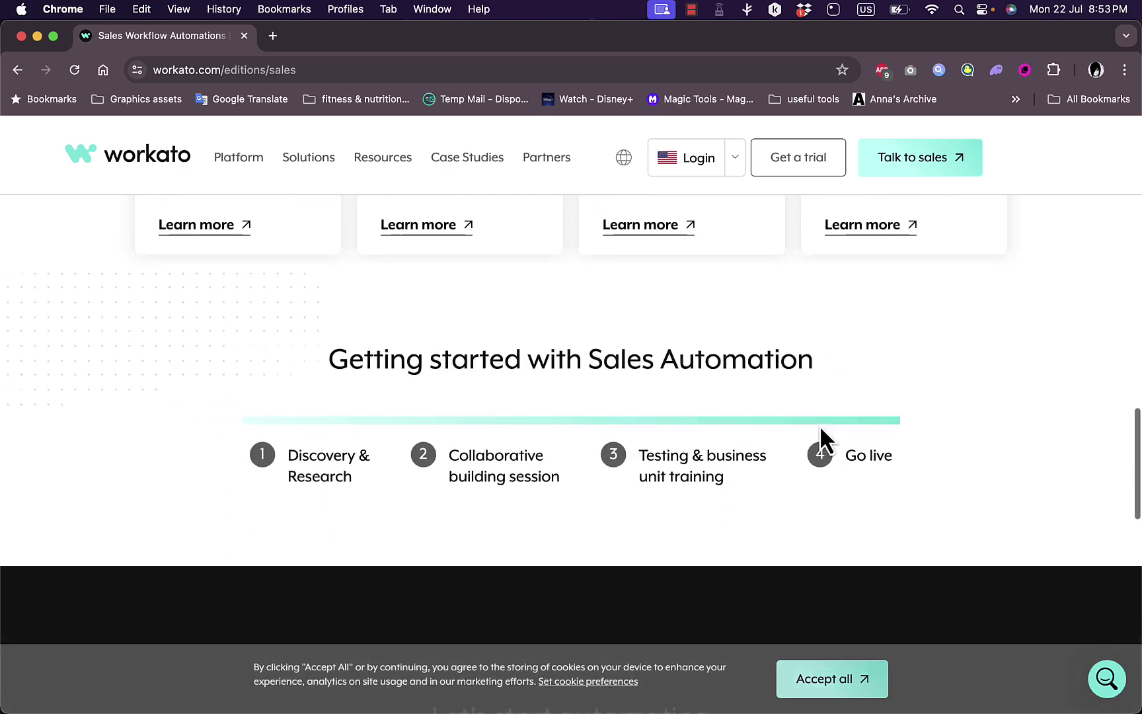
{"action": "scroll", "coordinate": [573, 372], "scroll_direction": "down", "scroll_amount": 5}
{"action": "scroll", "coordinate": [573, 373], "scroll_direction": "down", "scroll_amount": 5}
{"action": "scroll", "coordinate": [573, 373], "scroll_direction": "down", "scroll_amount": 3}
{"action": "scroll", "coordinate": [573, 372], "scroll_direction": "up", "scroll_amount": 20}
{"action": "scroll", "coordinate": [573, 372], "scroll_direction": "up", "scroll_amount": 5}
{"action": "scroll", "coordinate": [464, 286], "scroll_direction": "up", "scroll_amount": 5}
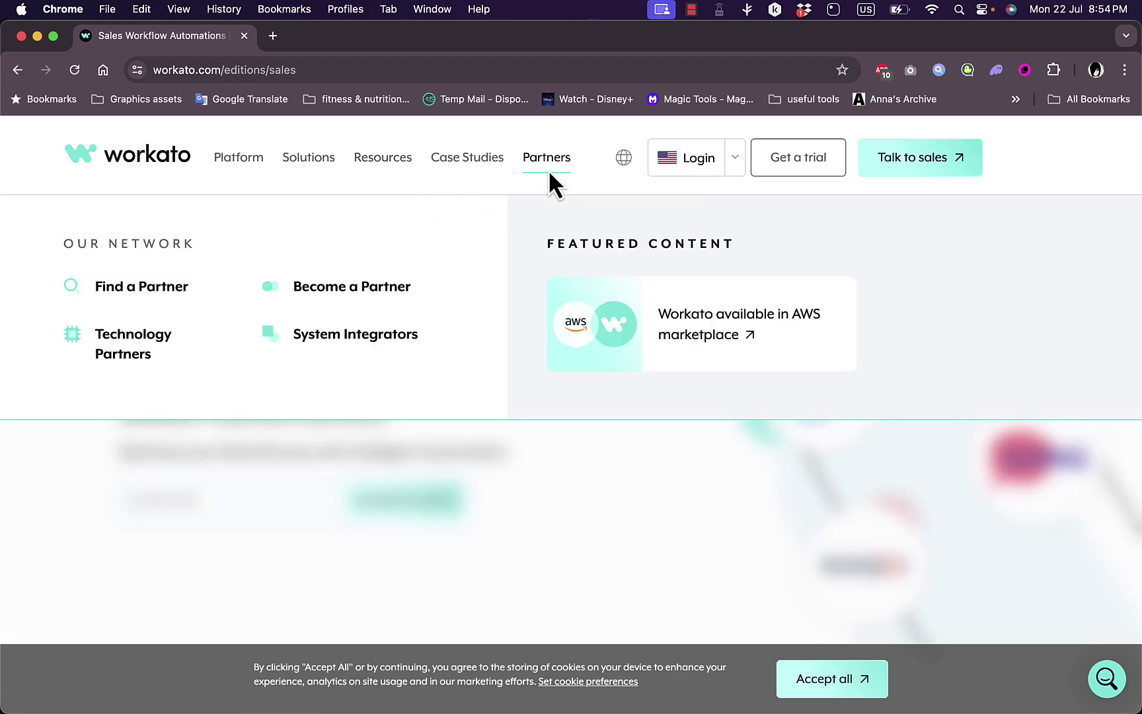
{"action": "mouse_move", "coordinate": [239, 158]}
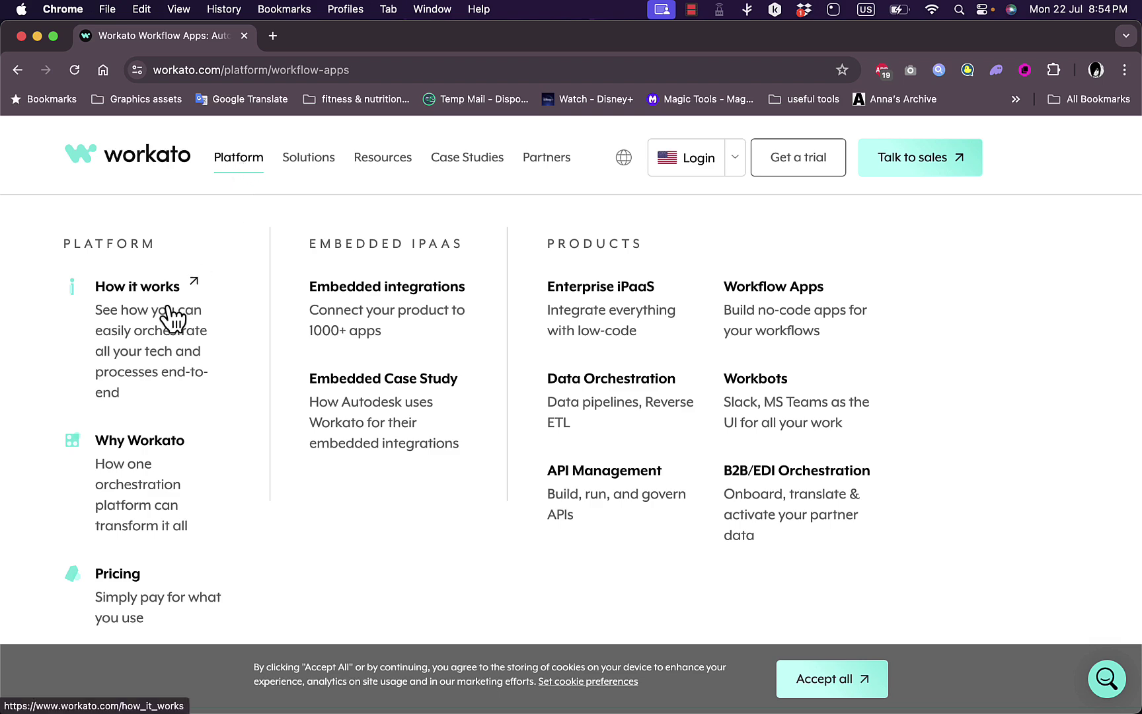
Go to The Workato Platform overview page via Why Workato
{"action": "left_click", "coordinate": [126, 462]}
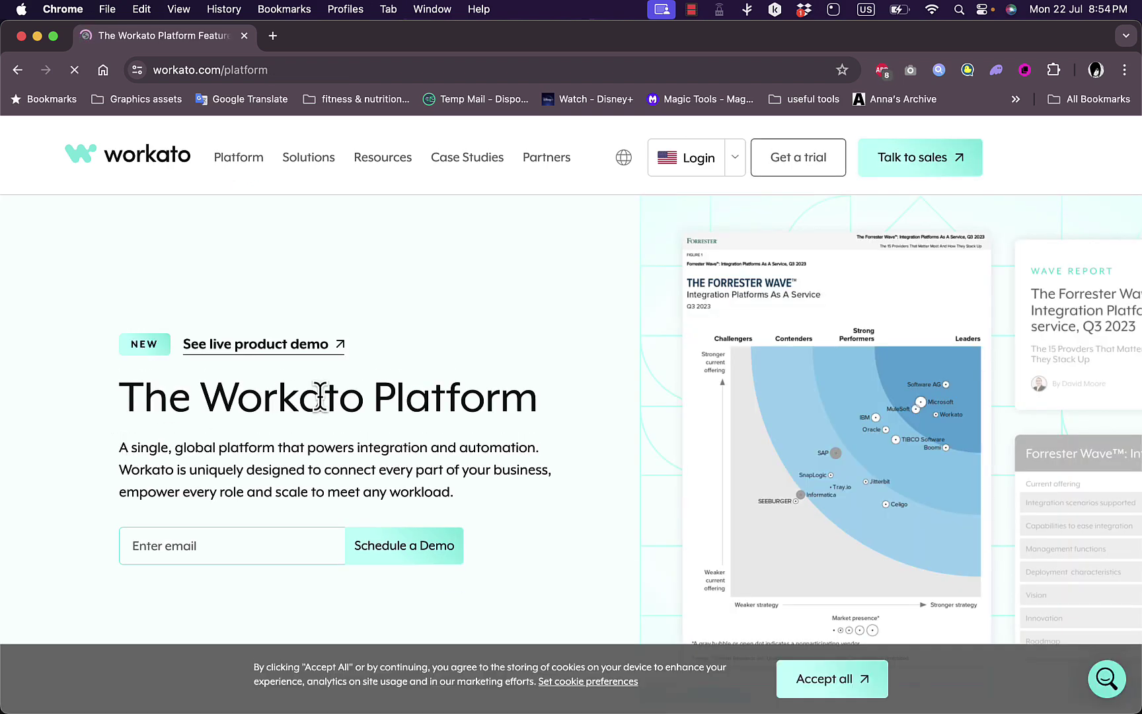
{"action": "scroll", "coordinate": [320, 396], "scroll_direction": "down", "scroll_amount": 10}
{"action": "scroll", "coordinate": [320, 396], "scroll_direction": "down", "scroll_amount": 1}
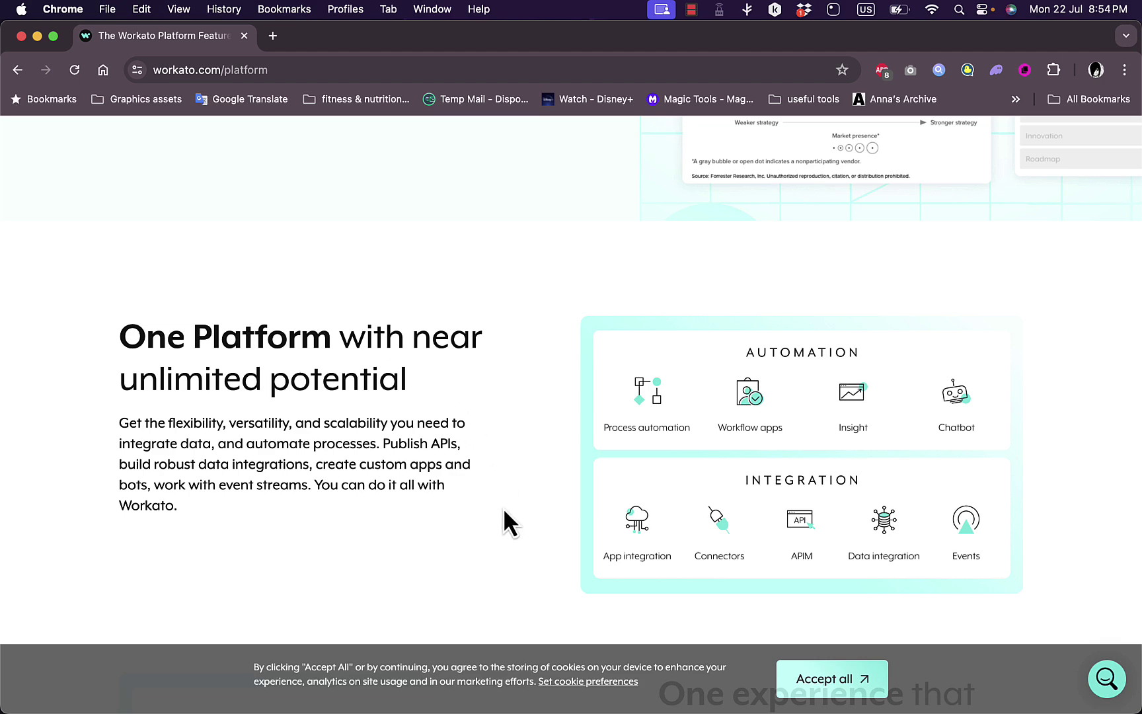
{"action": "scroll", "coordinate": [504, 507], "scroll_direction": "down", "scroll_amount": 8}
{"action": "scroll", "coordinate": [503, 507], "scroll_direction": "down", "scroll_amount": 2}
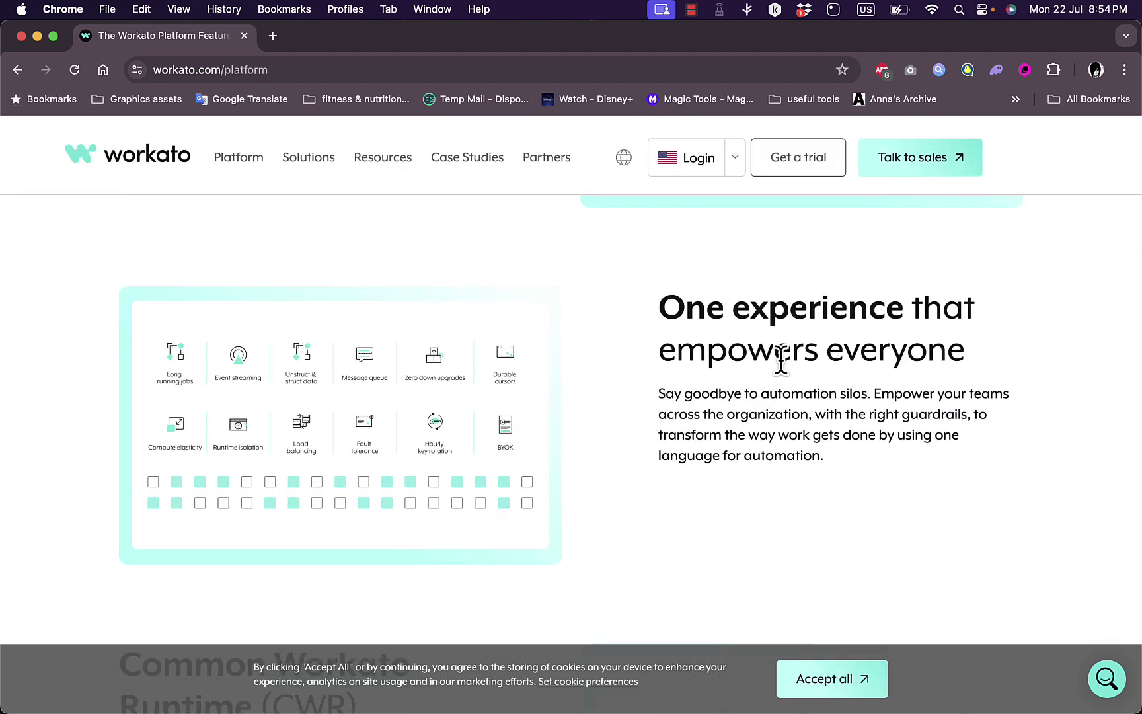
{"action": "scroll", "coordinate": [699, 367], "scroll_direction": "down", "scroll_amount": 8}
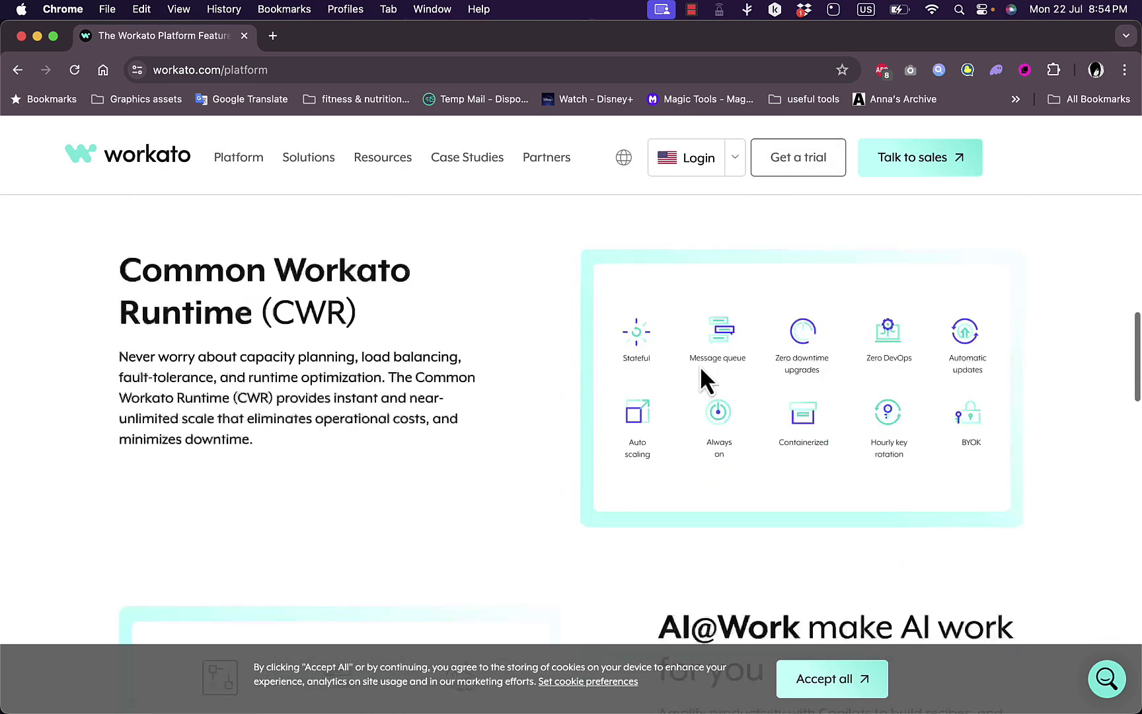
{"action": "scroll", "coordinate": [699, 366], "scroll_direction": "down", "scroll_amount": 1}
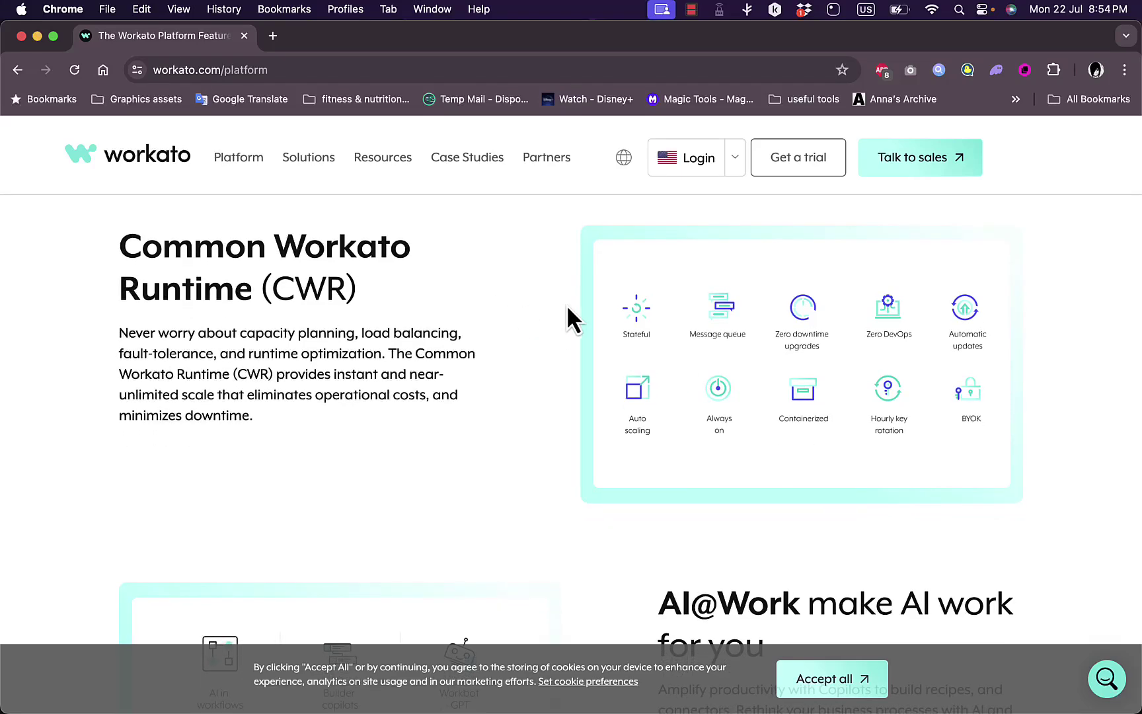
{"action": "scroll", "coordinate": [459, 356], "scroll_direction": "down", "scroll_amount": 5}
{"action": "scroll", "coordinate": [586, 377], "scroll_direction": "down", "scroll_amount": 4}
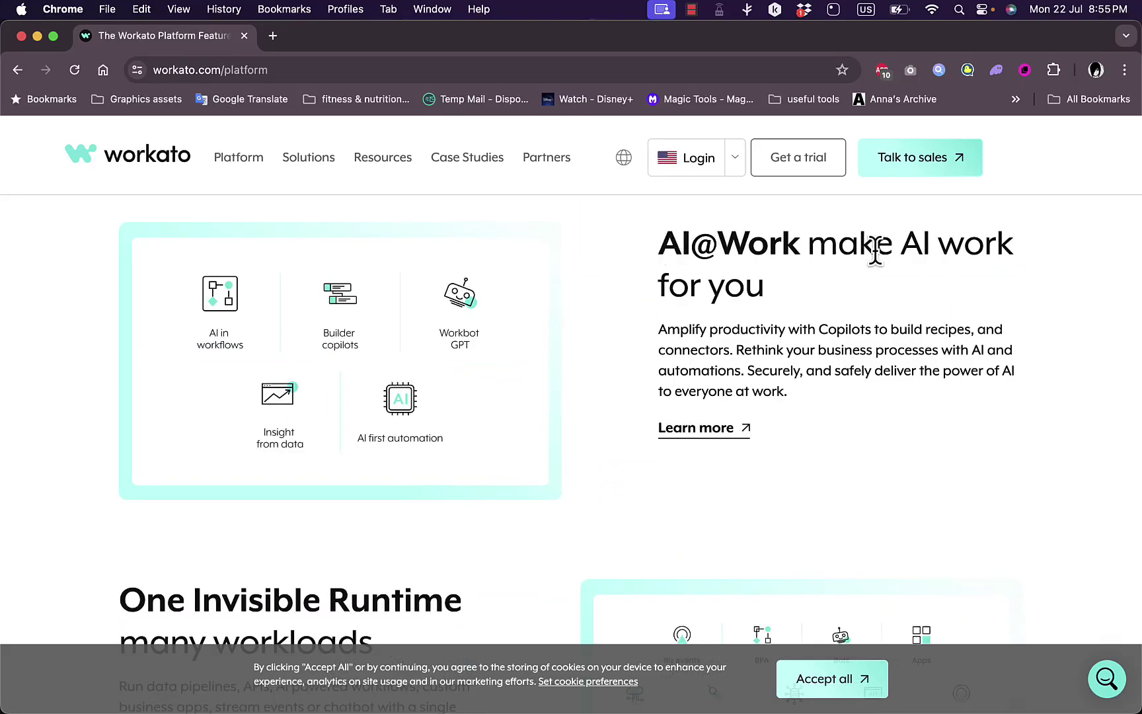
{"action": "scroll", "coordinate": [631, 352], "scroll_direction": "down", "scroll_amount": 3}
{"action": "scroll", "coordinate": [631, 352], "scroll_direction": "down", "scroll_amount": 3}
{"action": "scroll", "coordinate": [631, 352], "scroll_direction": "down", "scroll_amount": 1}
{"action": "scroll", "coordinate": [631, 352], "scroll_direction": "down", "scroll_amount": 5}
{"action": "scroll", "coordinate": [632, 351], "scroll_direction": "down", "scroll_amount": 2}
{"action": "scroll", "coordinate": [632, 352], "scroll_direction": "down", "scroll_amount": 6}
{"action": "scroll", "coordinate": [632, 352], "scroll_direction": "down", "scroll_amount": 3}
{"action": "scroll", "coordinate": [631, 352], "scroll_direction": "up", "scroll_amount": 10}
{"action": "scroll", "coordinate": [630, 352], "scroll_direction": "up", "scroll_amount": 10}
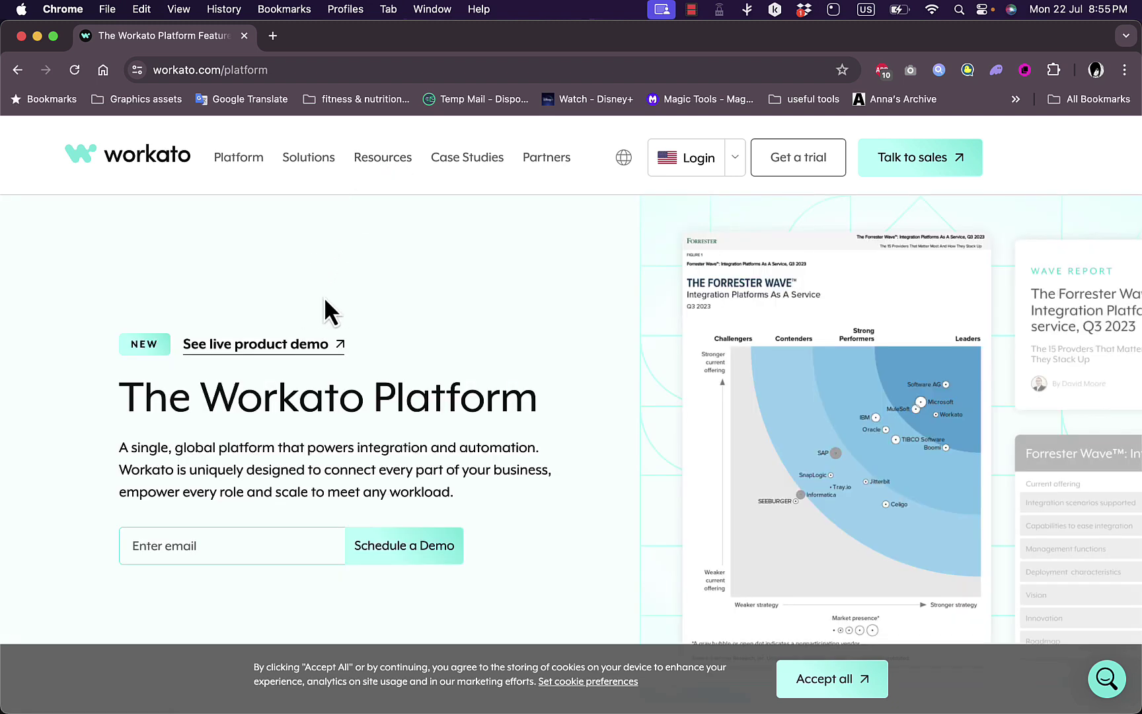
{"action": "mouse_move", "coordinate": [309, 157]}
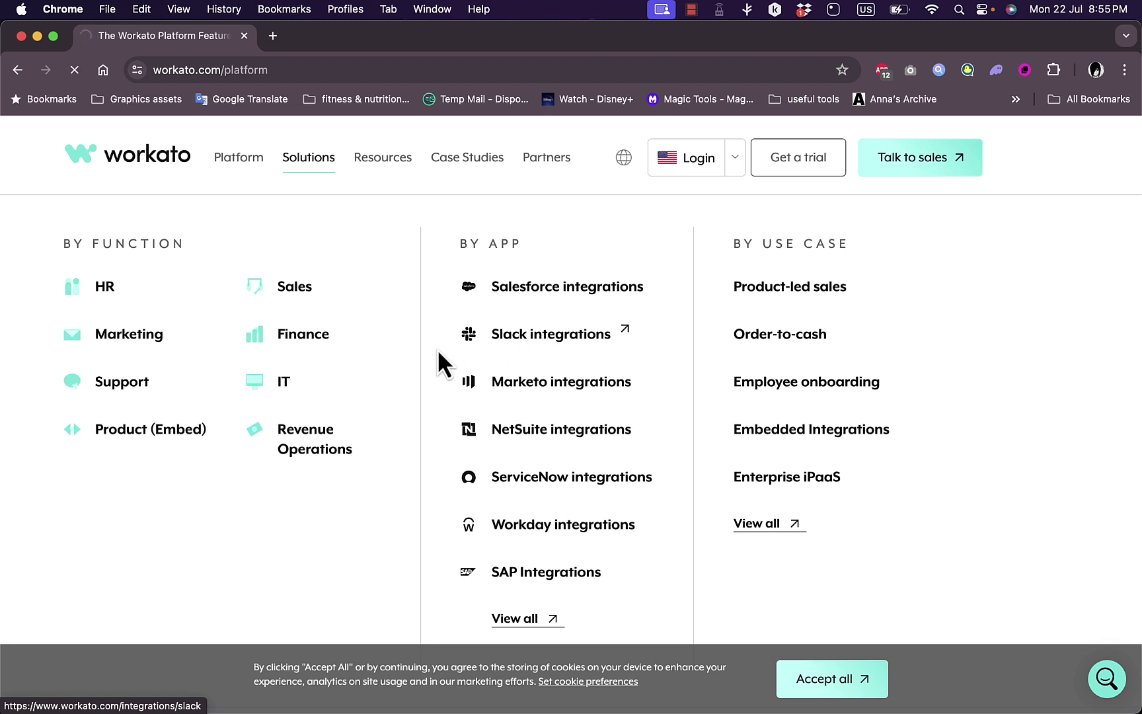
{"action": "scroll", "coordinate": [435, 363], "scroll_direction": "down", "scroll_amount": 5}
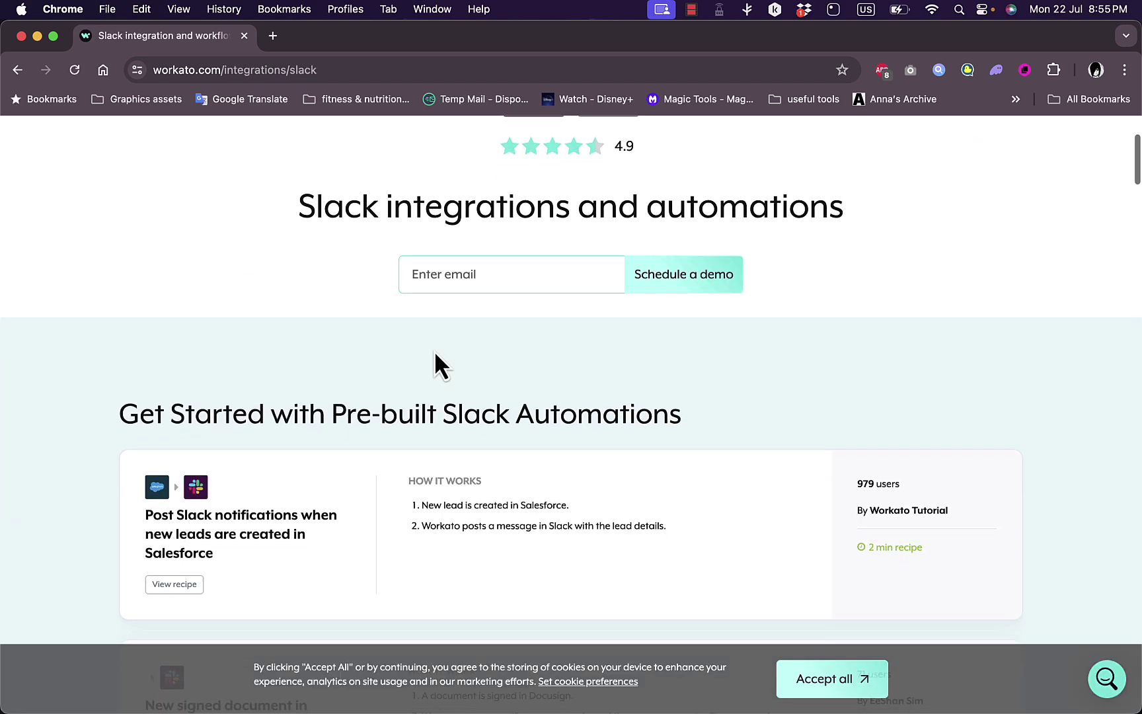
{"action": "scroll", "coordinate": [435, 363], "scroll_direction": "up", "scroll_amount": 5}
{"action": "scroll", "coordinate": [435, 364], "scroll_direction": "down", "scroll_amount": 5}
{"action": "scroll", "coordinate": [435, 363], "scroll_direction": "down", "scroll_amount": 3}
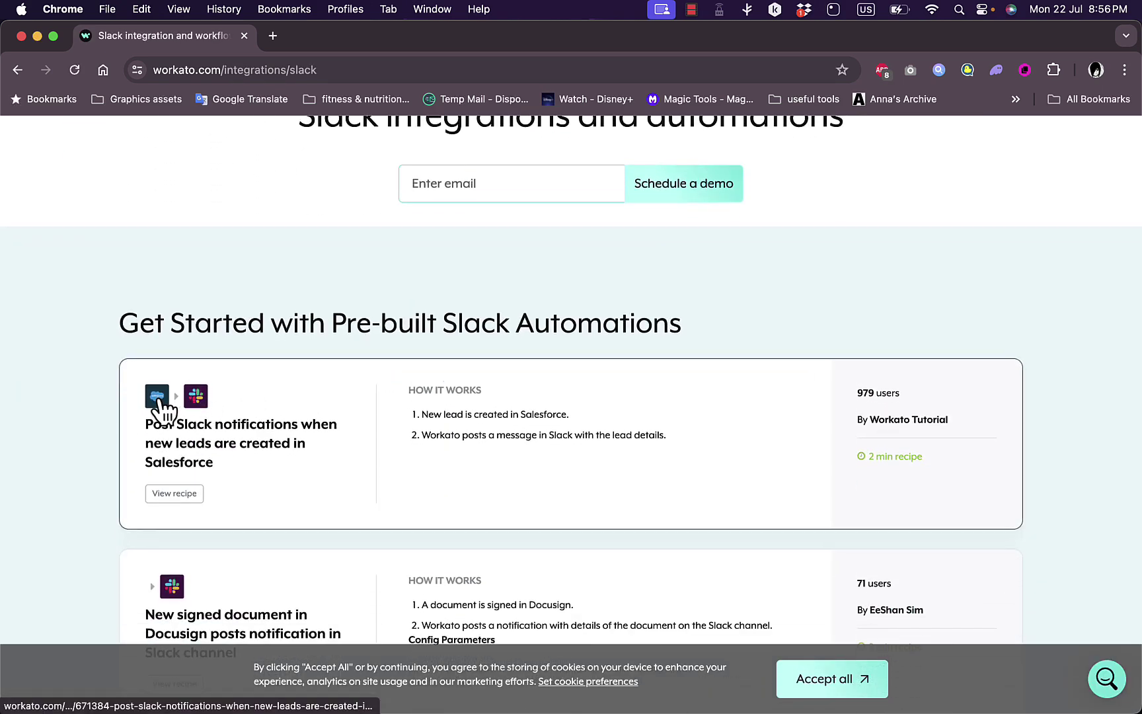
{"action": "scroll", "coordinate": [341, 435], "scroll_direction": "down", "scroll_amount": 5}
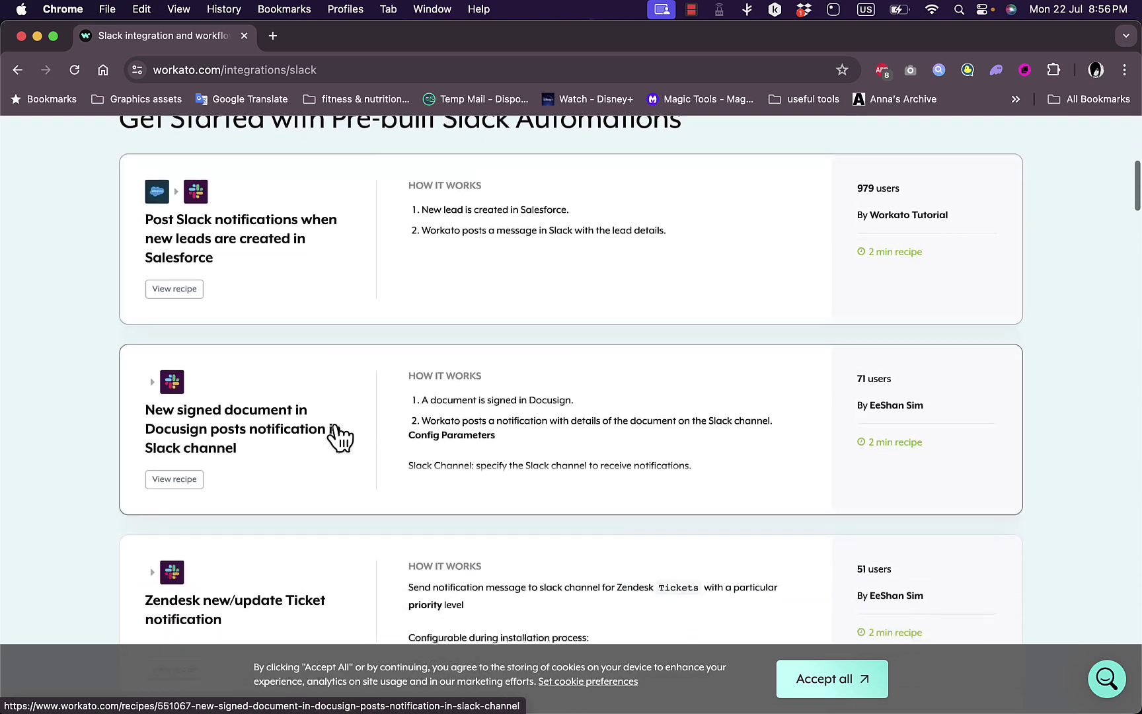
{"action": "scroll", "coordinate": [341, 437], "scroll_direction": "down", "scroll_amount": 3}
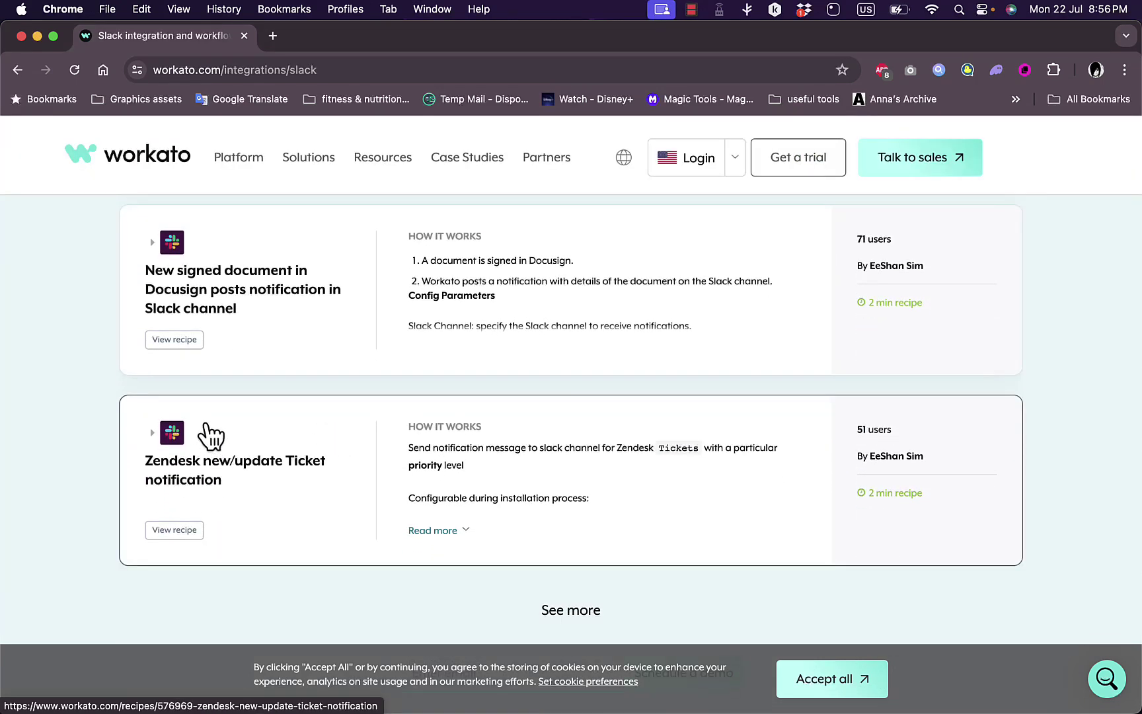
{"action": "scroll", "coordinate": [350, 343], "scroll_direction": "down", "scroll_amount": 1}
{"action": "scroll", "coordinate": [350, 343], "scroll_direction": "down", "scroll_amount": 2}
{"action": "scroll", "coordinate": [349, 342], "scroll_direction": "up", "scroll_amount": 5}
{"action": "scroll", "coordinate": [350, 343], "scroll_direction": "up", "scroll_amount": 1}
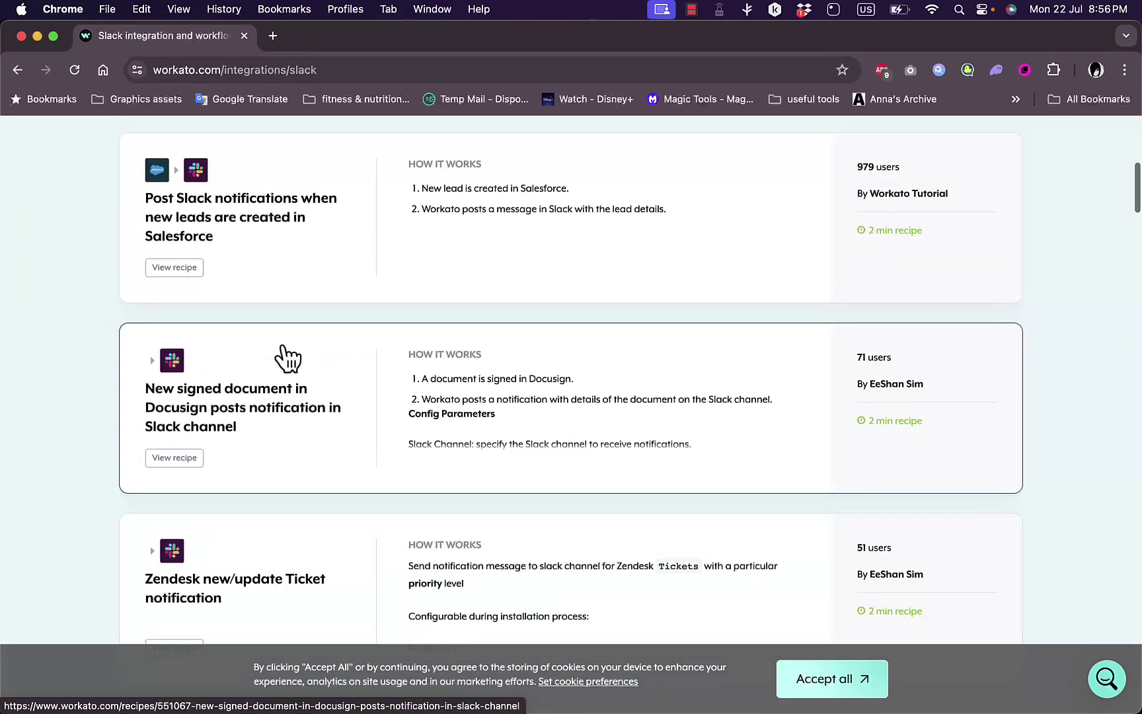
{"action": "scroll", "coordinate": [482, 445], "scroll_direction": "down", "scroll_amount": 8}
{"action": "scroll", "coordinate": [481, 445], "scroll_direction": "up", "scroll_amount": 2}
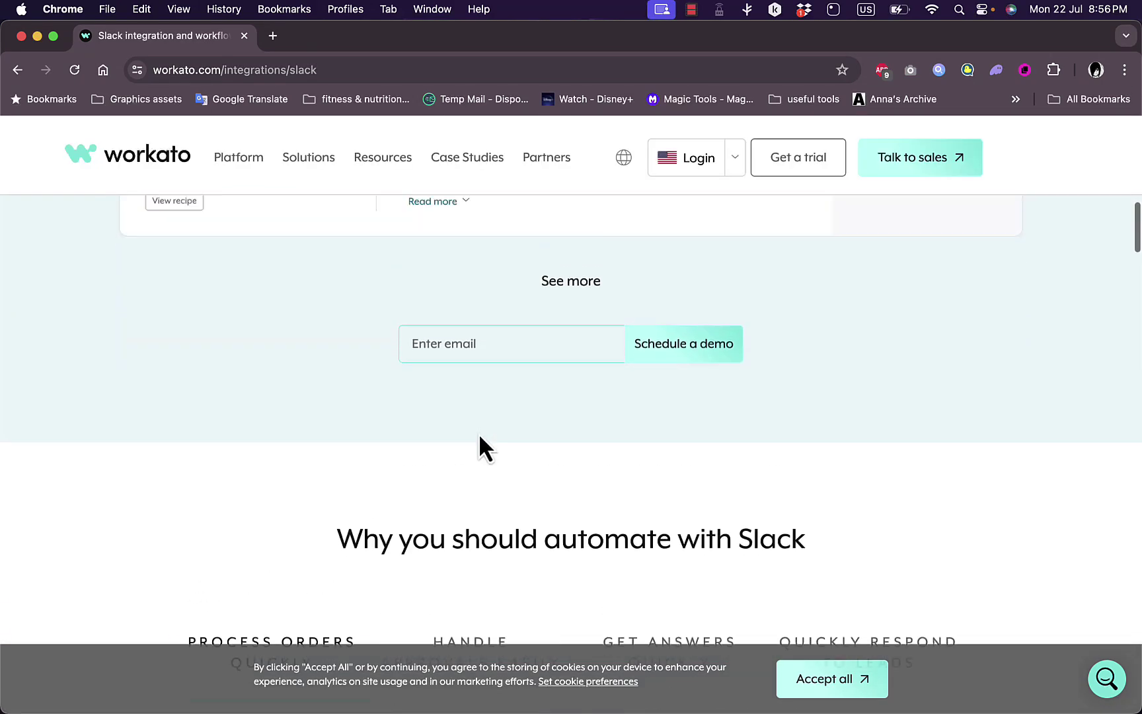
{"action": "scroll", "coordinate": [478, 433], "scroll_direction": "down", "scroll_amount": 5}
{"action": "scroll", "coordinate": [478, 433], "scroll_direction": "up", "scroll_amount": 10}
{"action": "scroll", "coordinate": [479, 433], "scroll_direction": "up", "scroll_amount": 5}
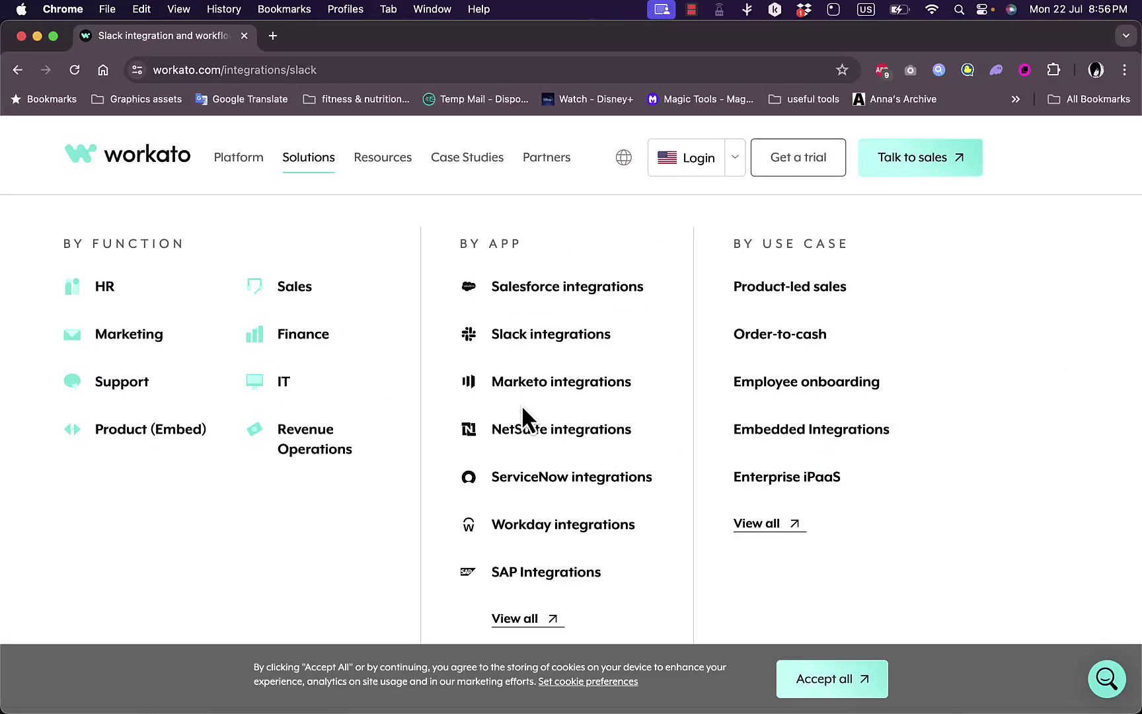
Go to Salesforce integrations and reveal more pre-built Salesforce automation recipes
{"action": "left_click", "coordinate": [542, 290]}
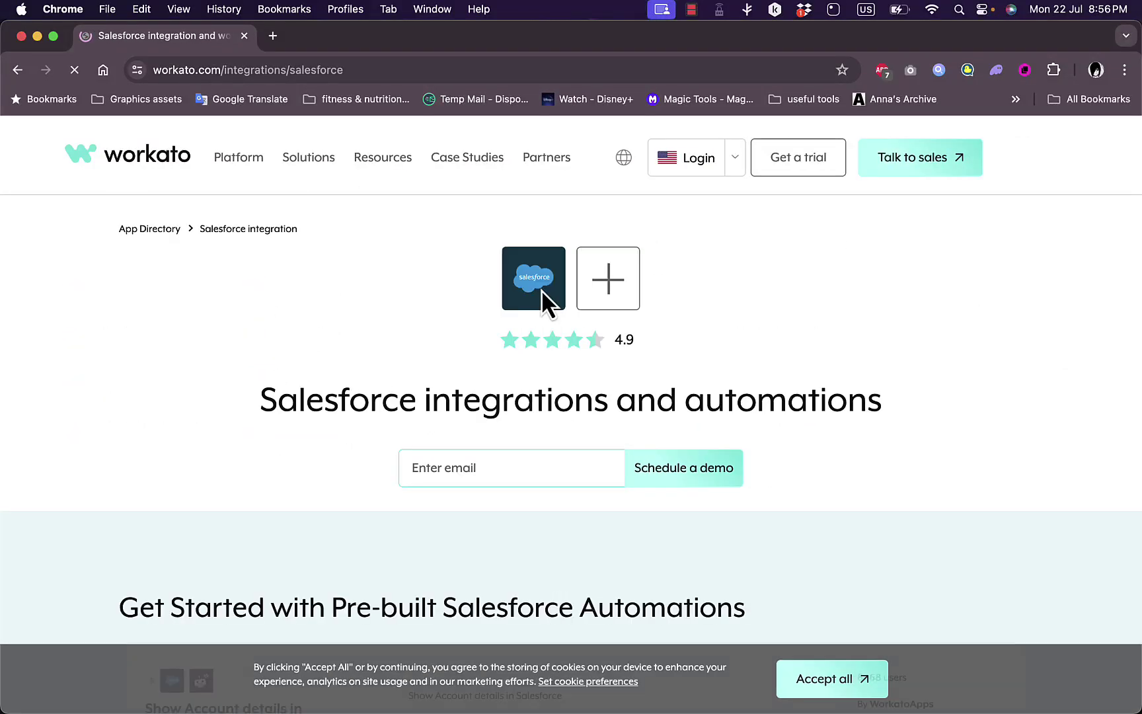
{"action": "scroll", "coordinate": [542, 288], "scroll_direction": "down", "scroll_amount": 5}
{"action": "scroll", "coordinate": [542, 289], "scroll_direction": "down", "scroll_amount": 1}
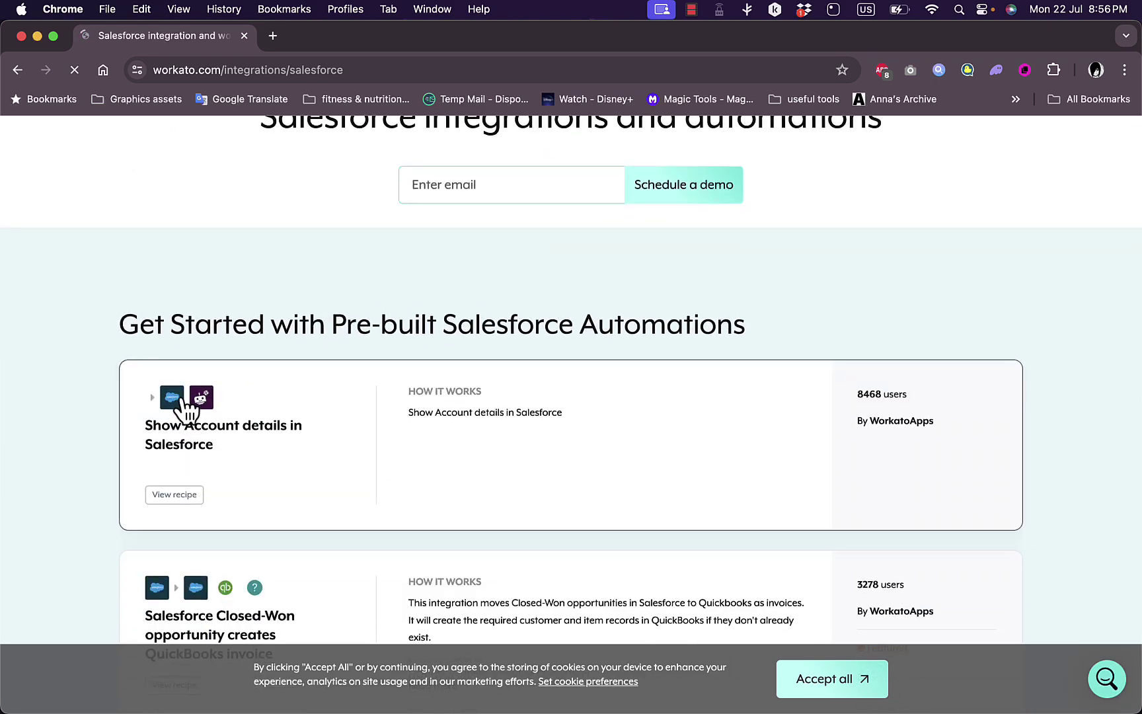
{"action": "scroll", "coordinate": [206, 411], "scroll_direction": "down", "scroll_amount": 4}
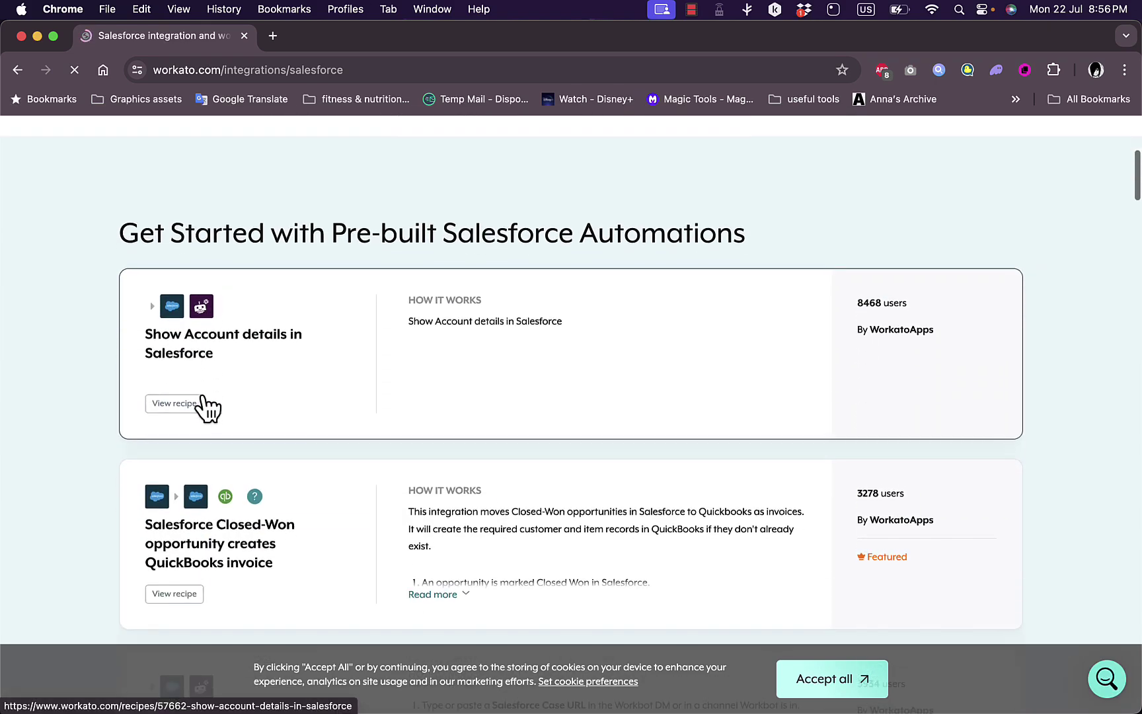
{"action": "scroll", "coordinate": [207, 406], "scroll_direction": "down", "scroll_amount": 5}
{"action": "scroll", "coordinate": [271, 462], "scroll_direction": "down", "scroll_amount": 5}
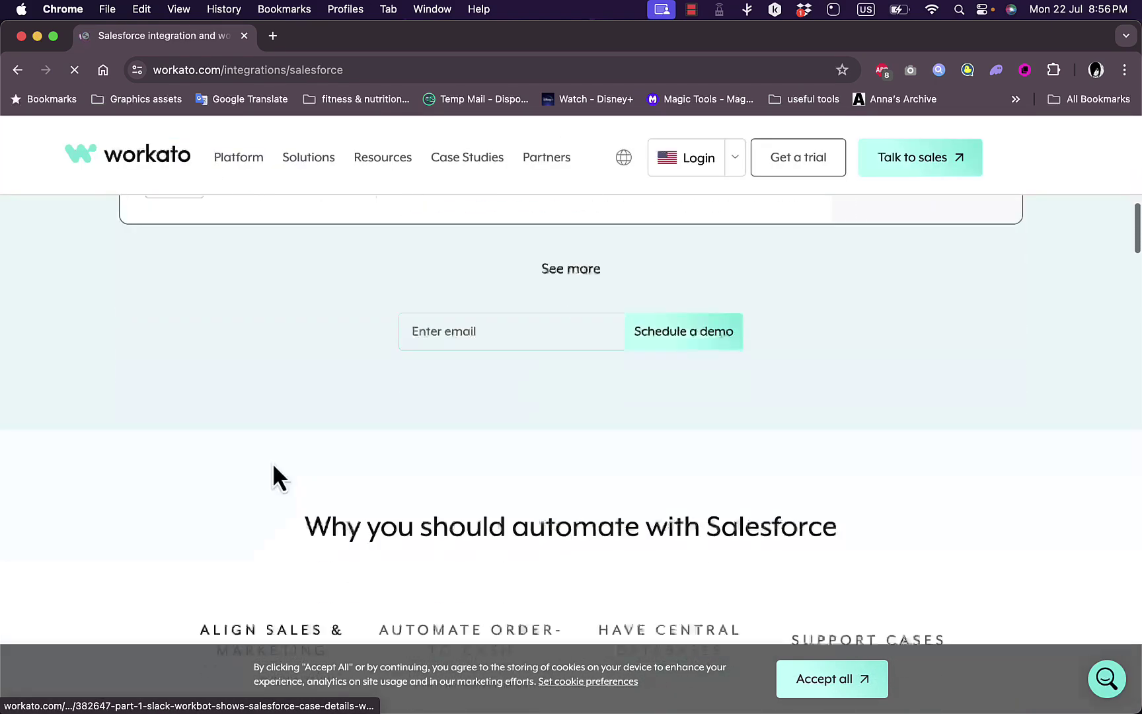
{"action": "scroll", "coordinate": [272, 462], "scroll_direction": "down", "scroll_amount": 2}
{"action": "scroll", "coordinate": [272, 462], "scroll_direction": "up", "scroll_amount": 3}
{"action": "scroll", "coordinate": [273, 463], "scroll_direction": "up", "scroll_amount": 2}
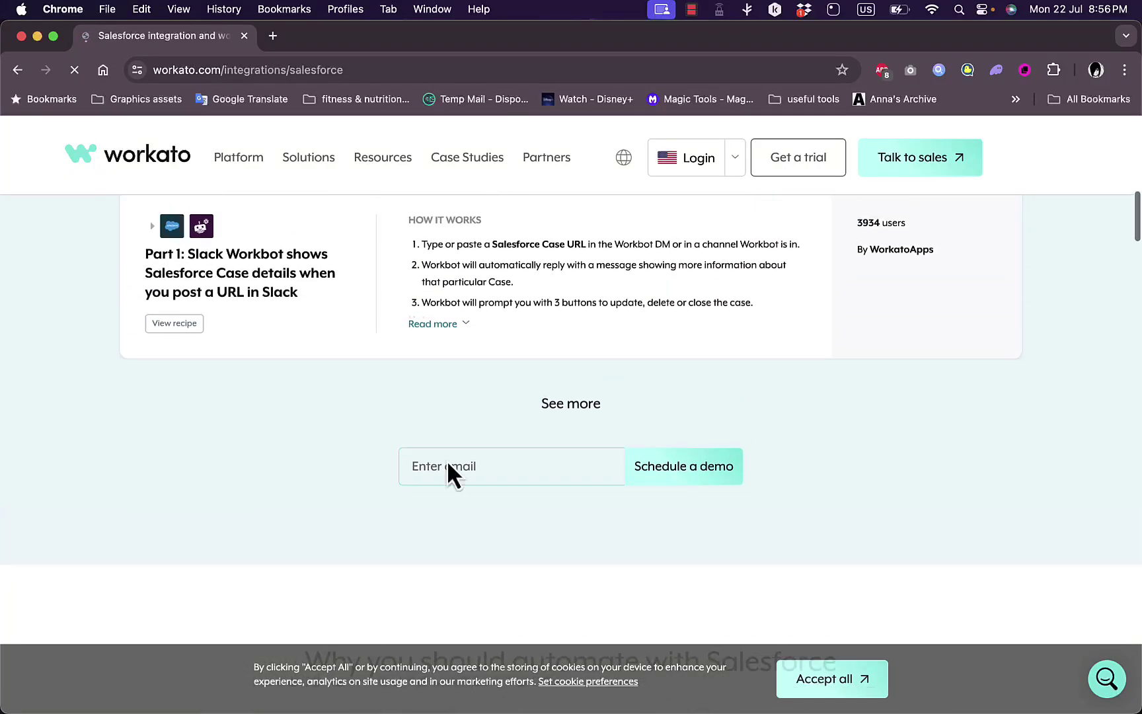
{"action": "left_click", "coordinate": [591, 409]}
{"action": "scroll", "coordinate": [590, 417], "scroll_direction": "down", "scroll_amount": 5}
{"action": "scroll", "coordinate": [590, 417], "scroll_direction": "down", "scroll_amount": 3}
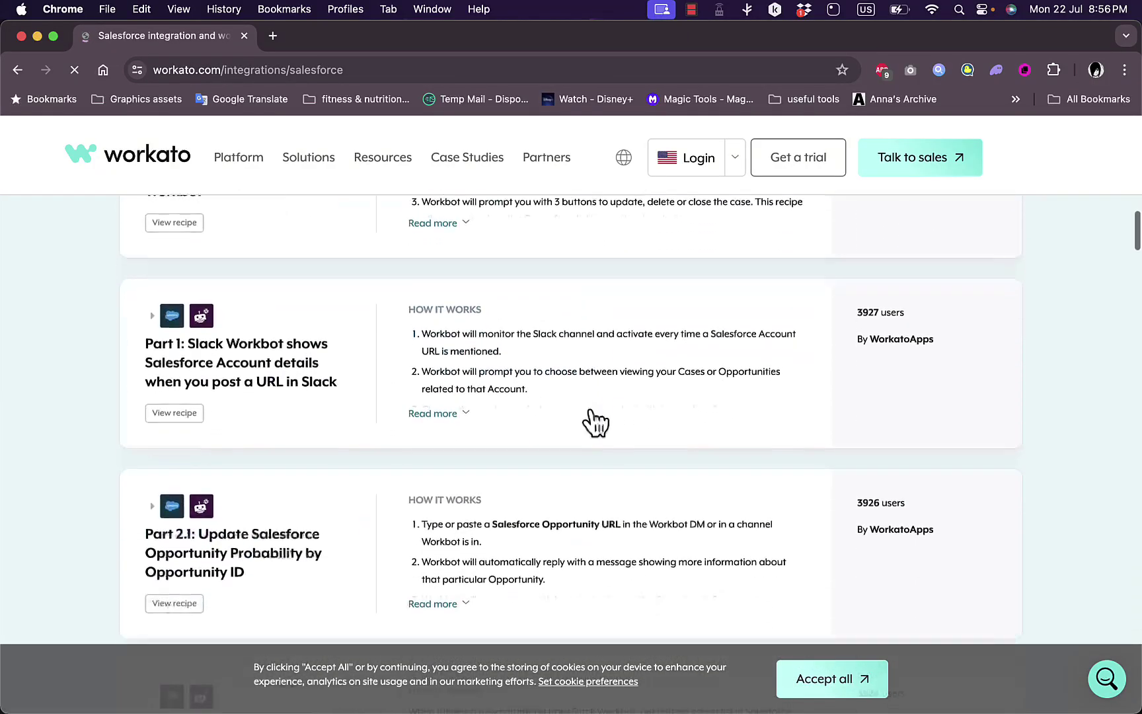
{"action": "scroll", "coordinate": [590, 416], "scroll_direction": "down", "scroll_amount": 5}
{"action": "scroll", "coordinate": [590, 416], "scroll_direction": "down", "scroll_amount": 3}
{"action": "scroll", "coordinate": [591, 416], "scroll_direction": "down", "scroll_amount": 5}
{"action": "scroll", "coordinate": [591, 416], "scroll_direction": "down", "scroll_amount": 2}
{"action": "scroll", "coordinate": [590, 415], "scroll_direction": "down", "scroll_amount": 5}
{"action": "scroll", "coordinate": [591, 416], "scroll_direction": "down", "scroll_amount": 5}
{"action": "scroll", "coordinate": [590, 416], "scroll_direction": "down", "scroll_amount": 4}
{"action": "scroll", "coordinate": [590, 416], "scroll_direction": "up", "scroll_amount": 4}
{"action": "scroll", "coordinate": [591, 416], "scroll_direction": "up", "scroll_amount": 6}
{"action": "scroll", "coordinate": [595, 443], "scroll_direction": "up", "scroll_amount": 5}
{"action": "scroll", "coordinate": [596, 442], "scroll_direction": "up", "scroll_amount": 5}
{"action": "scroll", "coordinate": [596, 443], "scroll_direction": "up", "scroll_amount": 6}
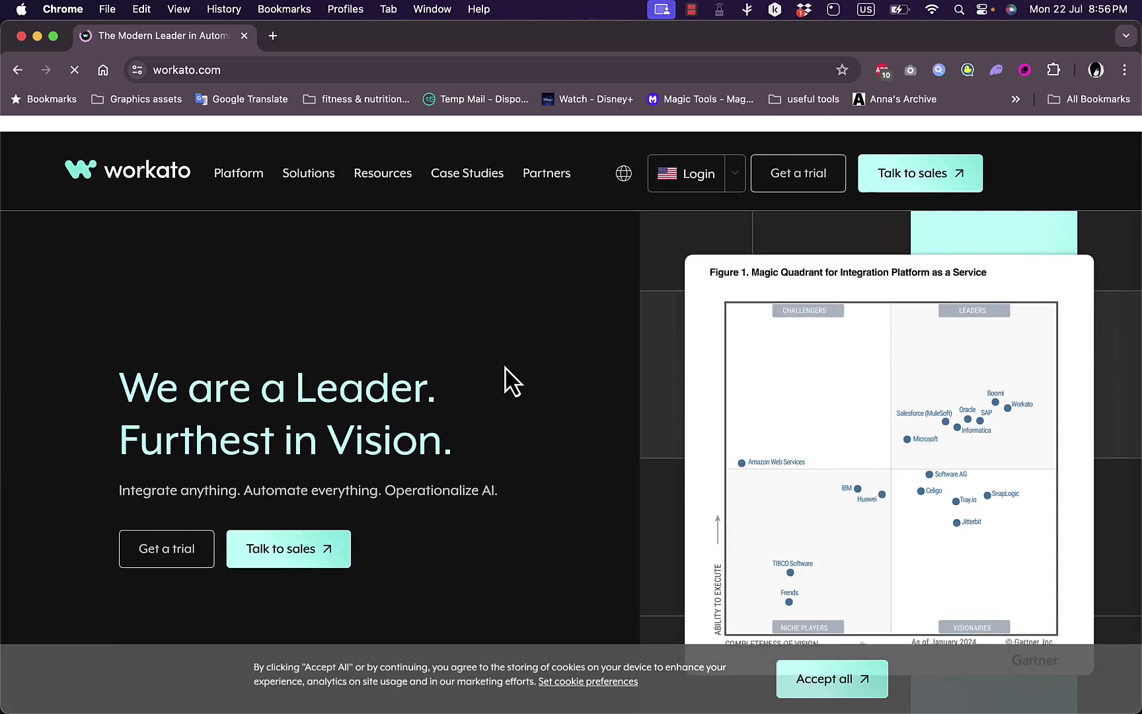
{"action": "scroll", "coordinate": [510, 379], "scroll_direction": "down", "scroll_amount": 5}
{"action": "scroll", "coordinate": [512, 379], "scroll_direction": "down", "scroll_amount": 5}
{"action": "scroll", "coordinate": [510, 379], "scroll_direction": "down", "scroll_amount": 4}
{"action": "scroll", "coordinate": [511, 380], "scroll_direction": "down", "scroll_amount": 3}
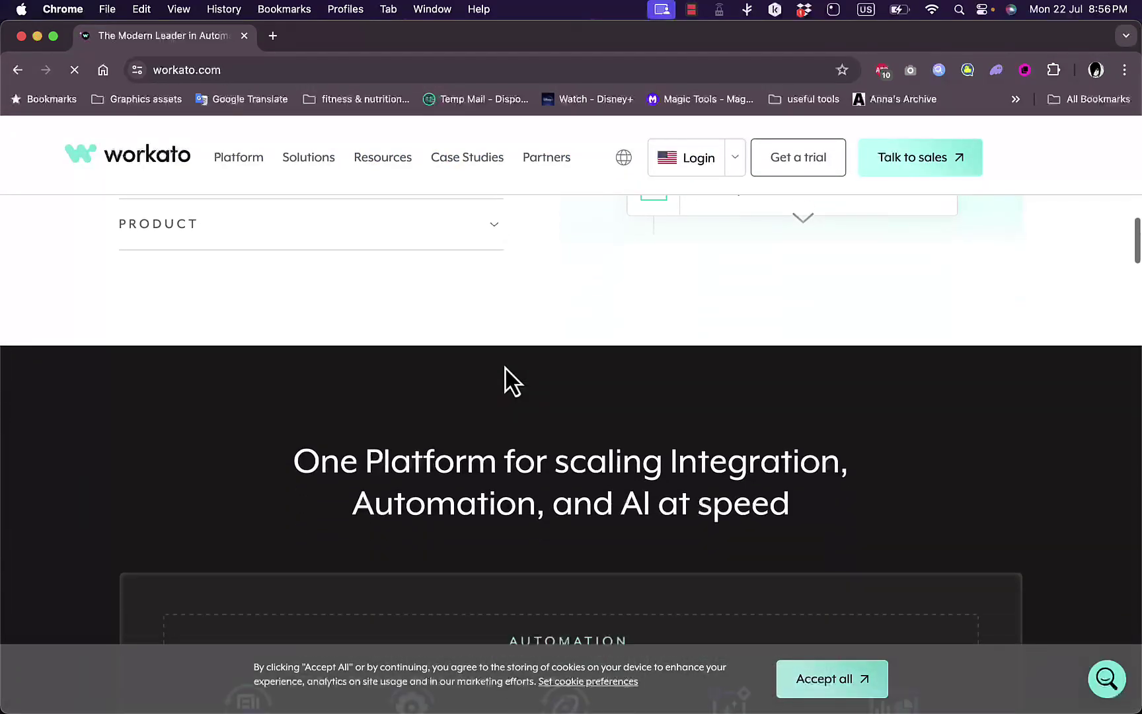